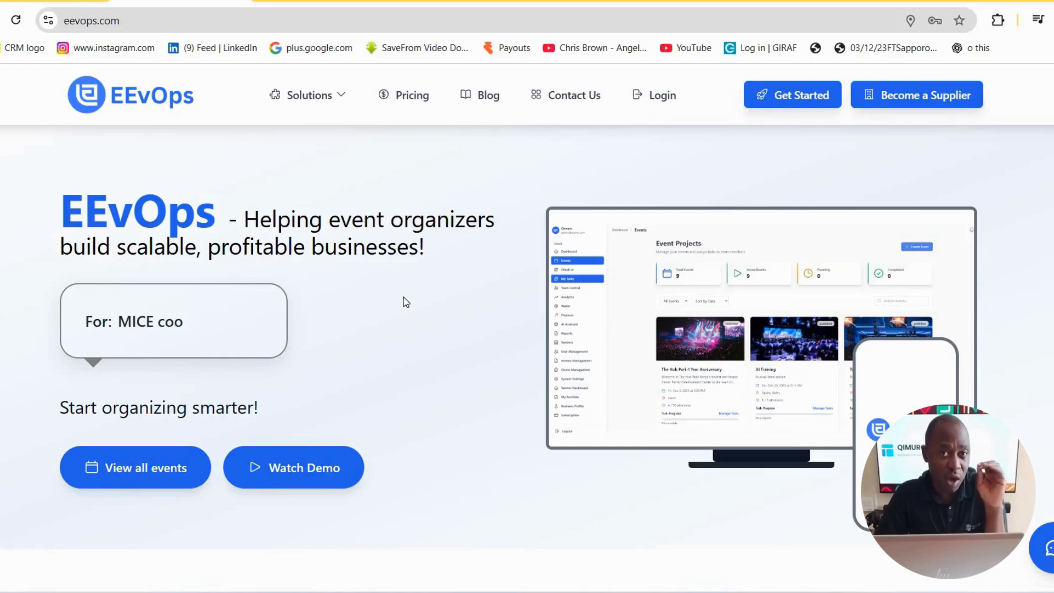
Open the login page and sign in to the EEvOps account with the prefilled credentials
click(657, 112)
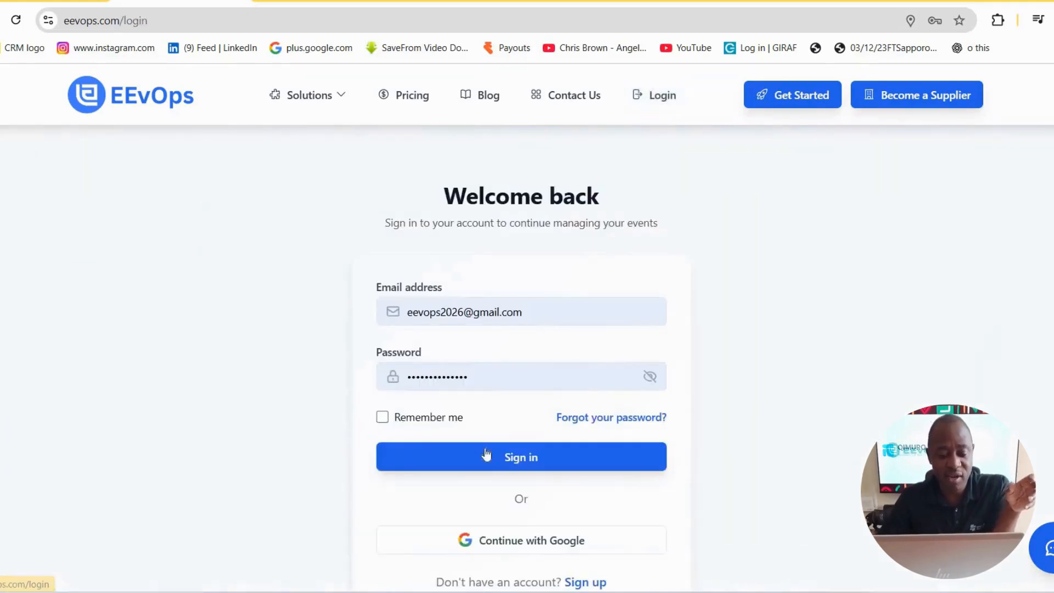
click(484, 447)
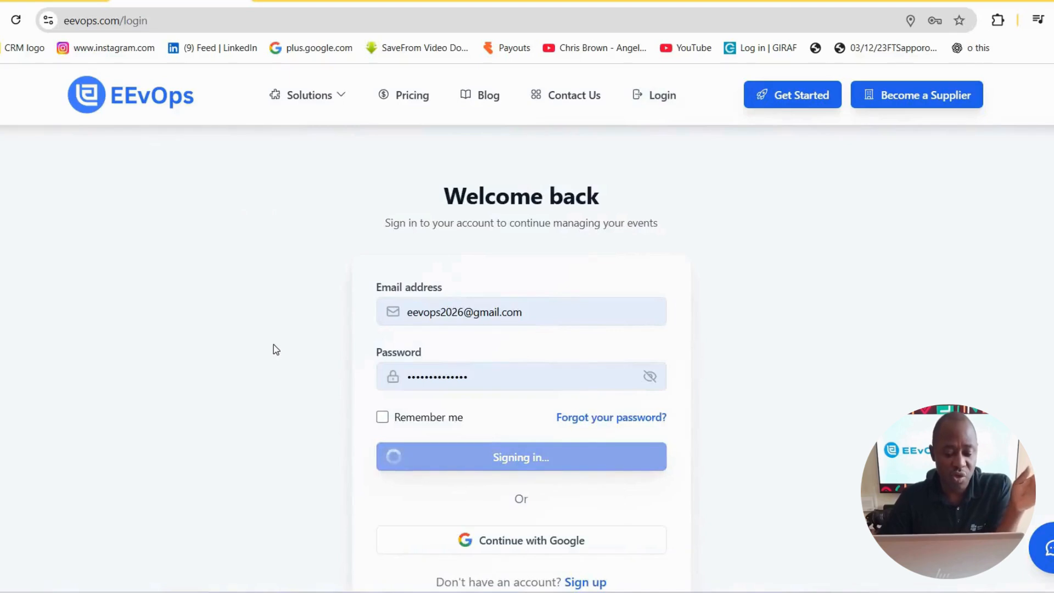
Go to the events list and open the Agri expo event for editing
mouse_move(8, 208)
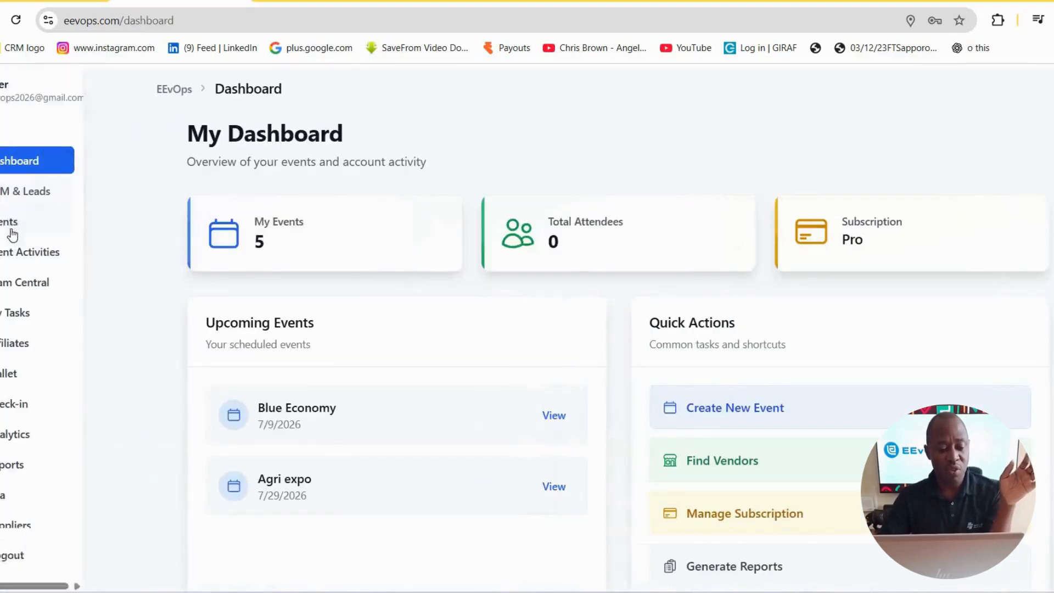
click(12, 230)
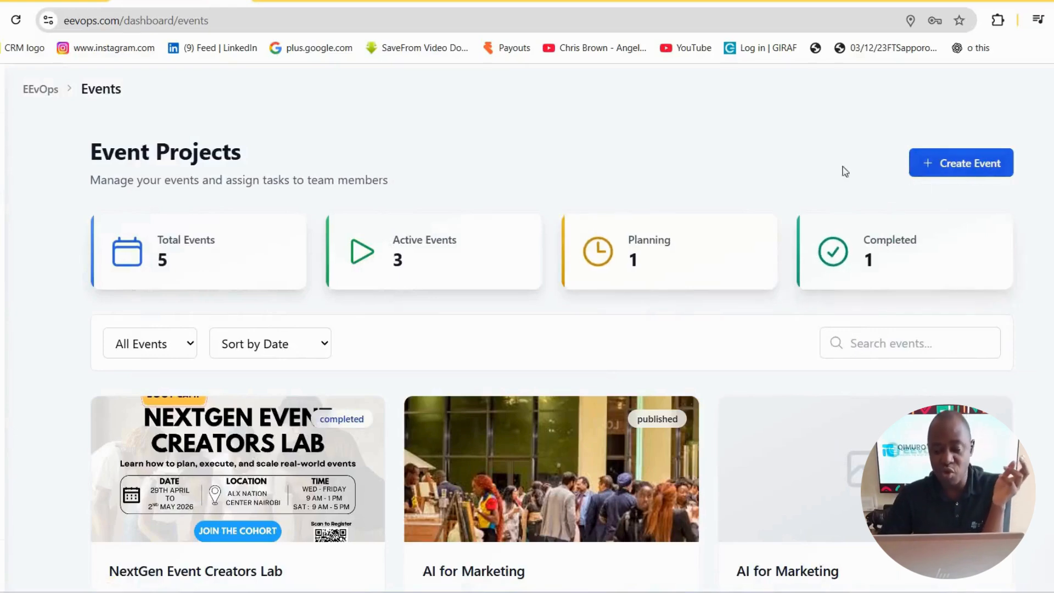
scroll(74, 334, down, 10)
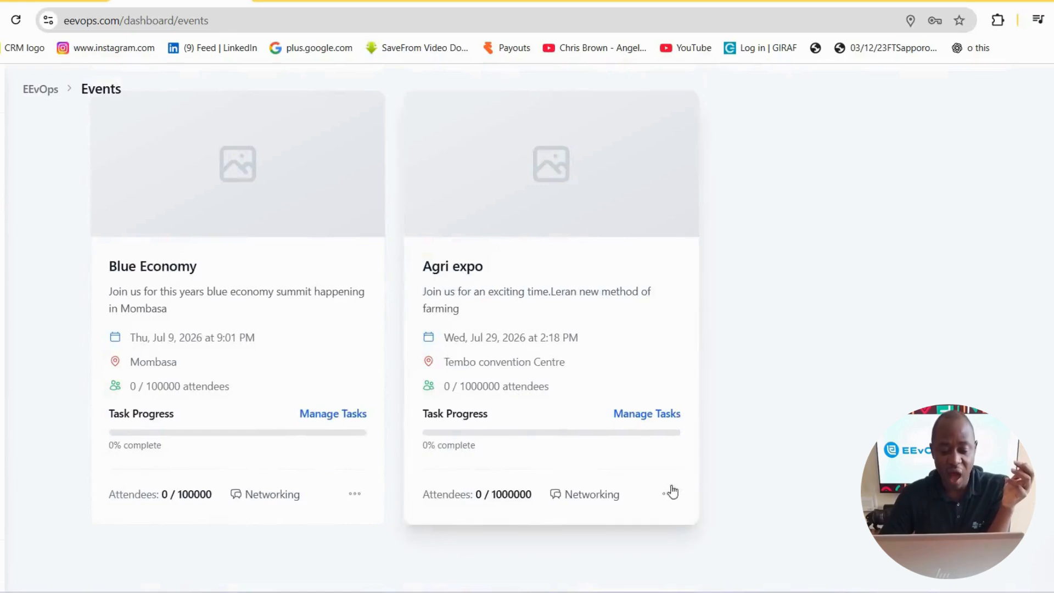
click(668, 495)
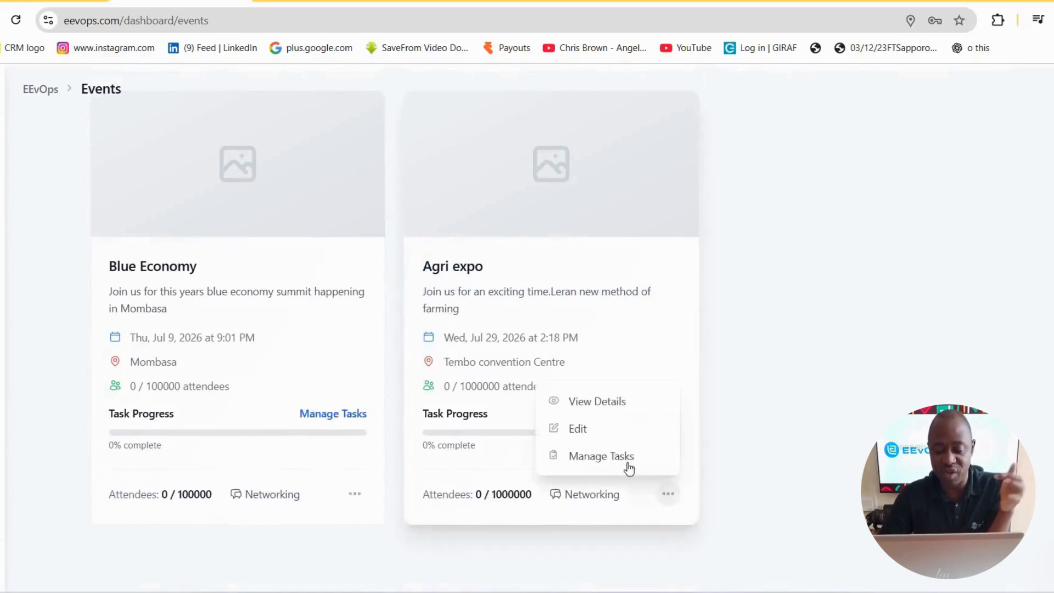
click(596, 439)
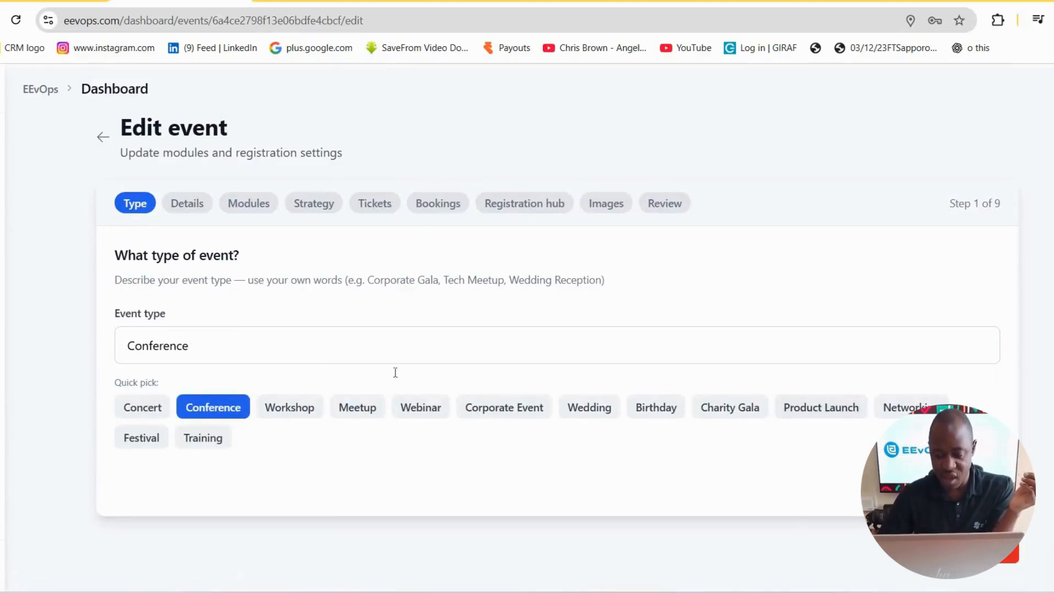
Keep Conference as the event type and continue to the event's title, description and date details
scroll(151, 236, down, 2)
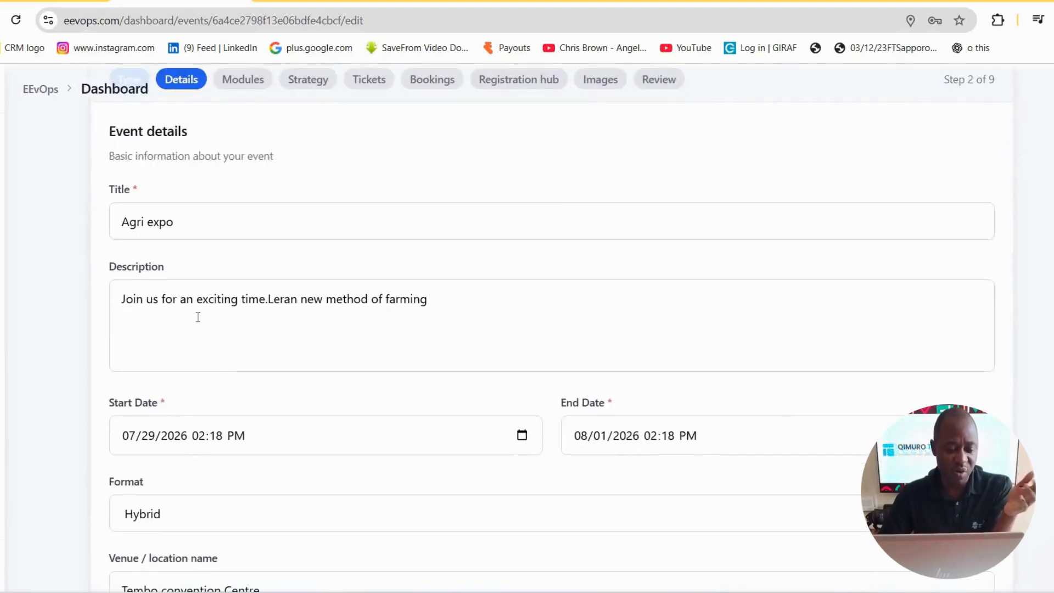
scroll(252, 244, down, 4)
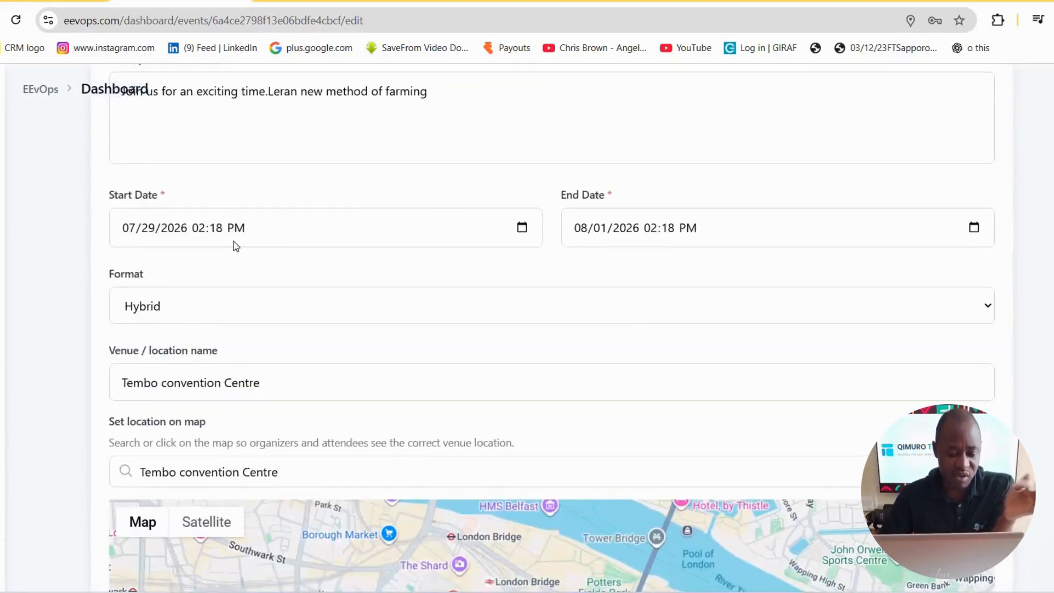
Try the In-person option for the event format, and set the format back to Hybrid
click(211, 312)
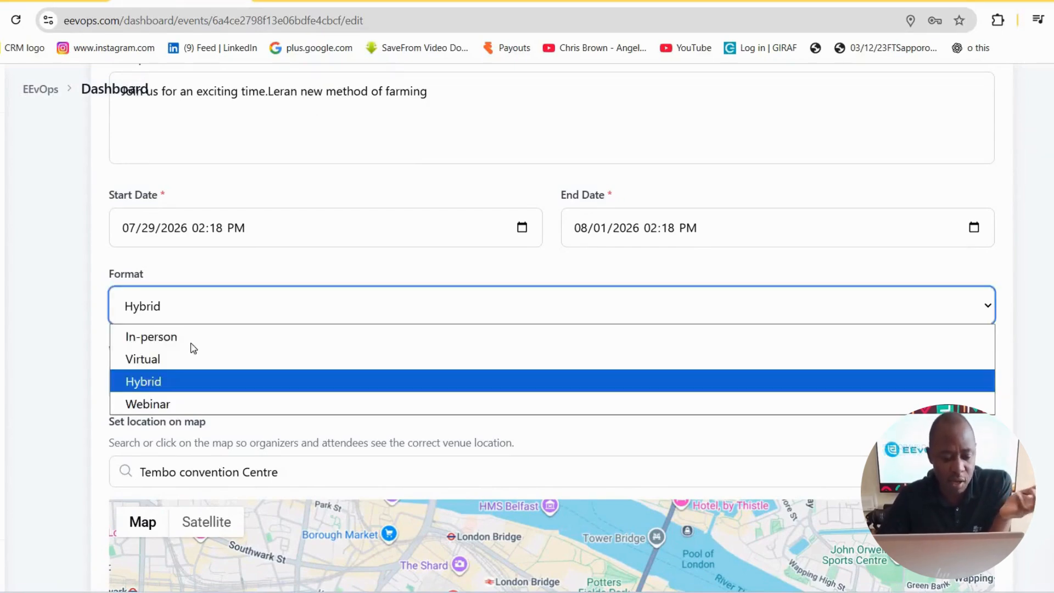
click(190, 338)
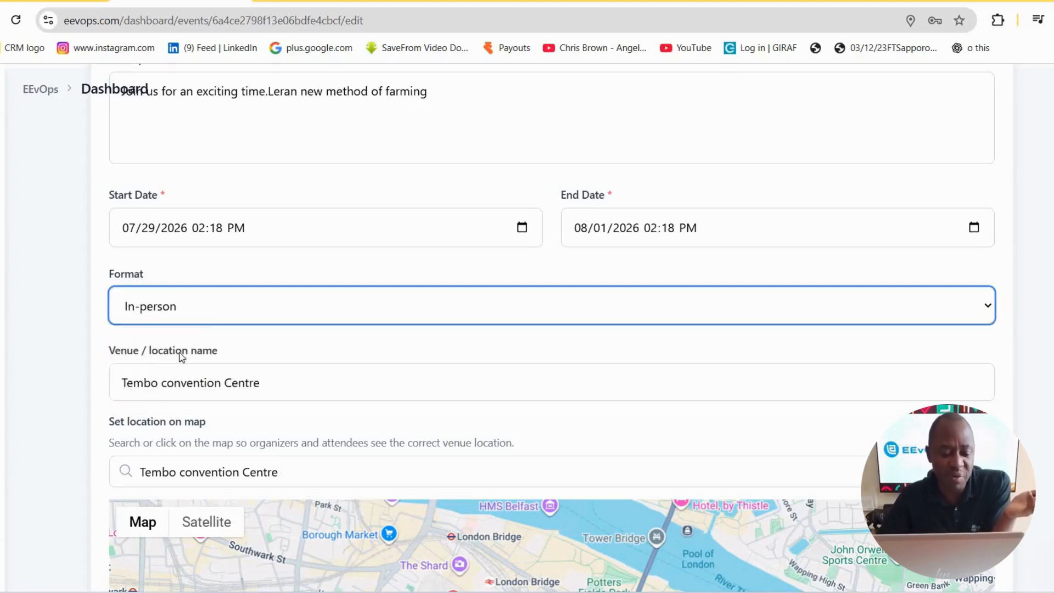
click(189, 312)
click(177, 380)
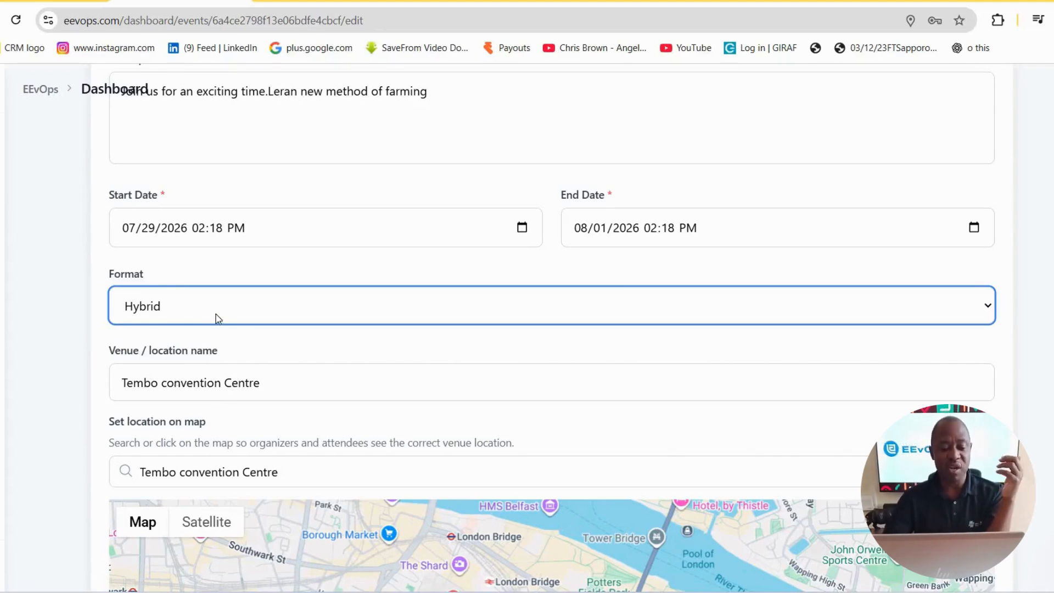
Review the venue map, visibility, registration deadline and reminder email settings, and continue to the event modules
scroll(256, 379, down, 3)
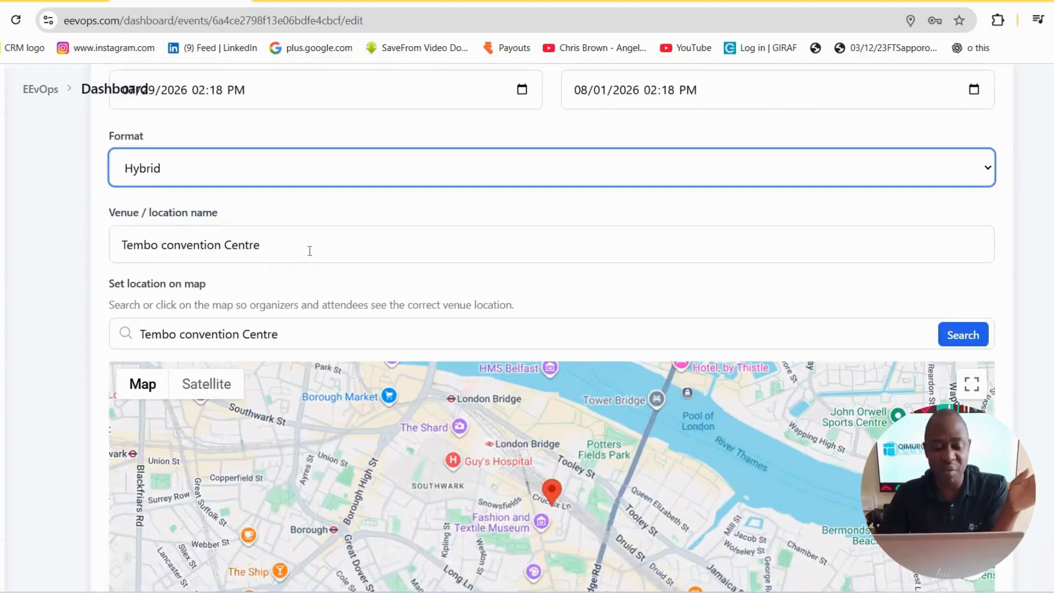
scroll(320, 205, down, 3)
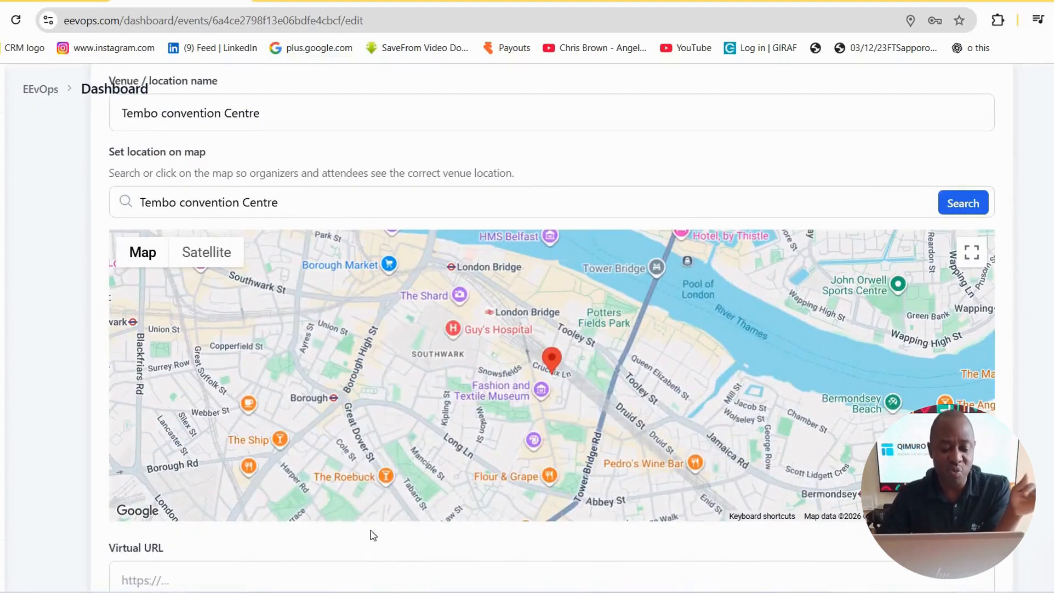
scroll(370, 543, down, 8)
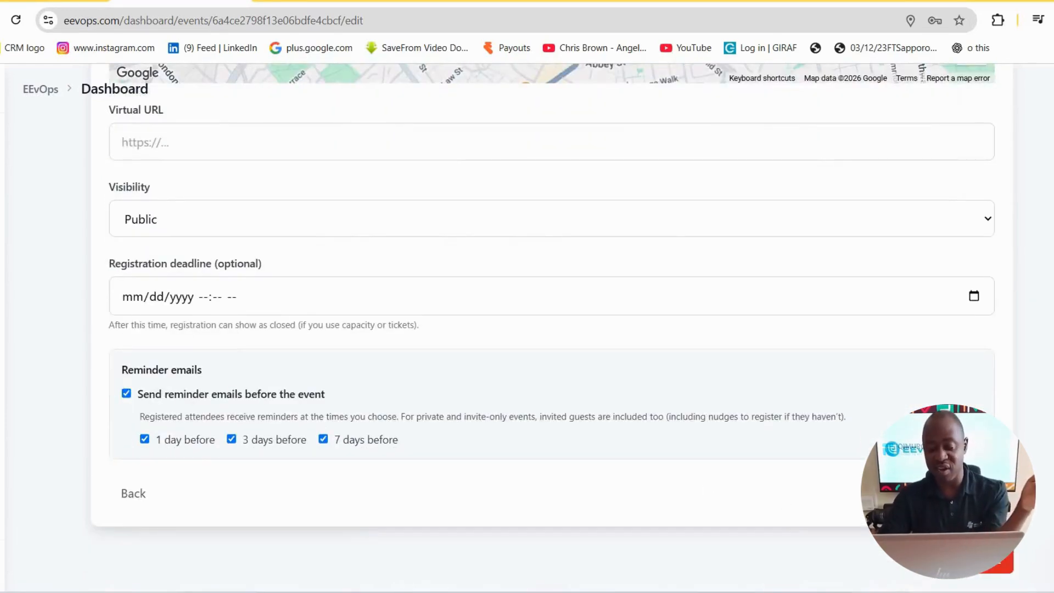
click(962, 493)
Disable the Ticketing module while keeping Bookings enabled, and continue to the strategy stage
scroll(386, 280, up, 2)
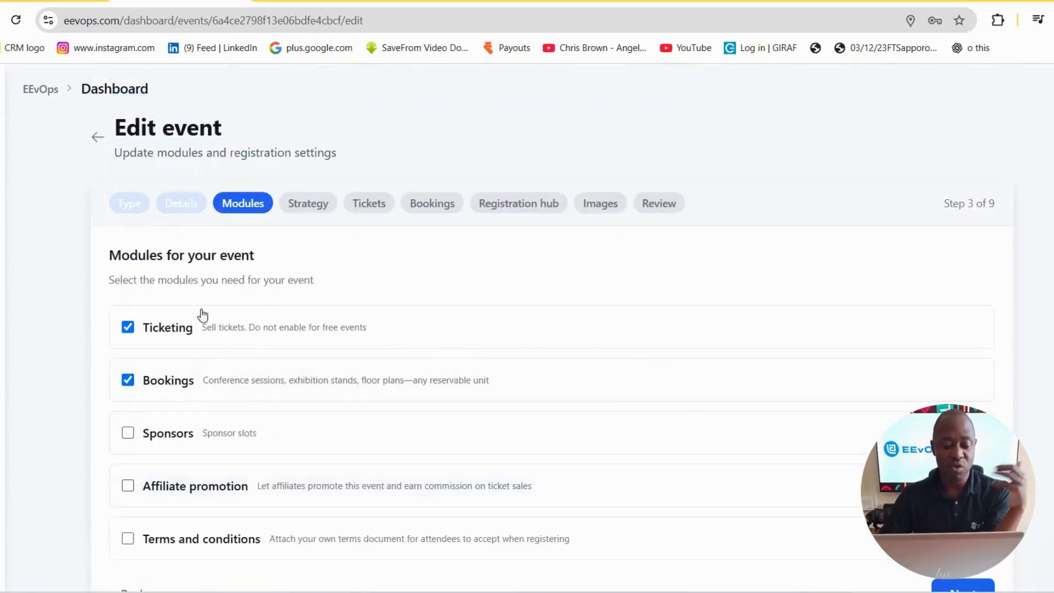
click(128, 328)
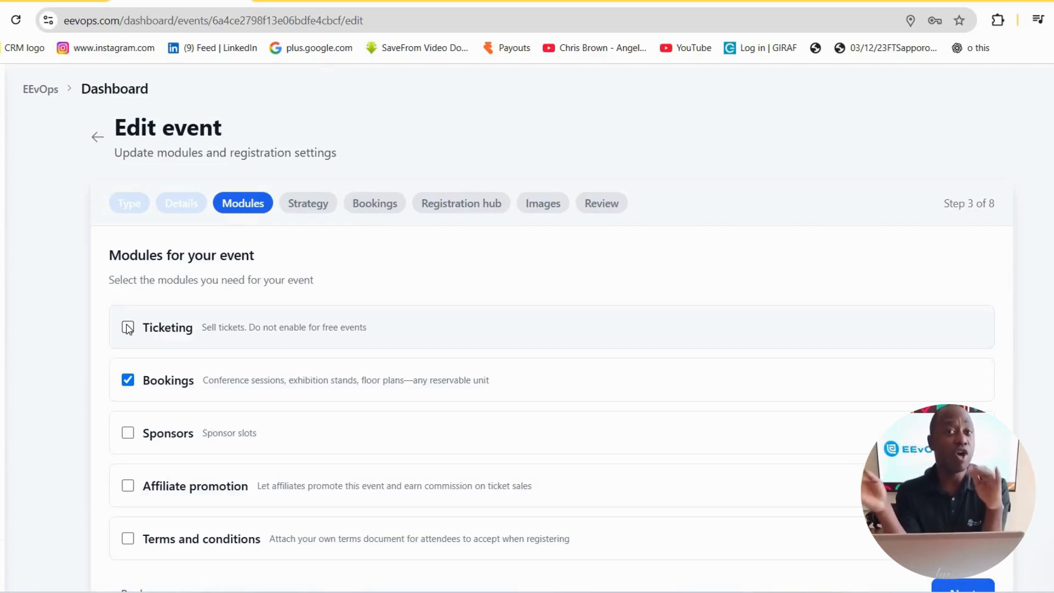
click(129, 383)
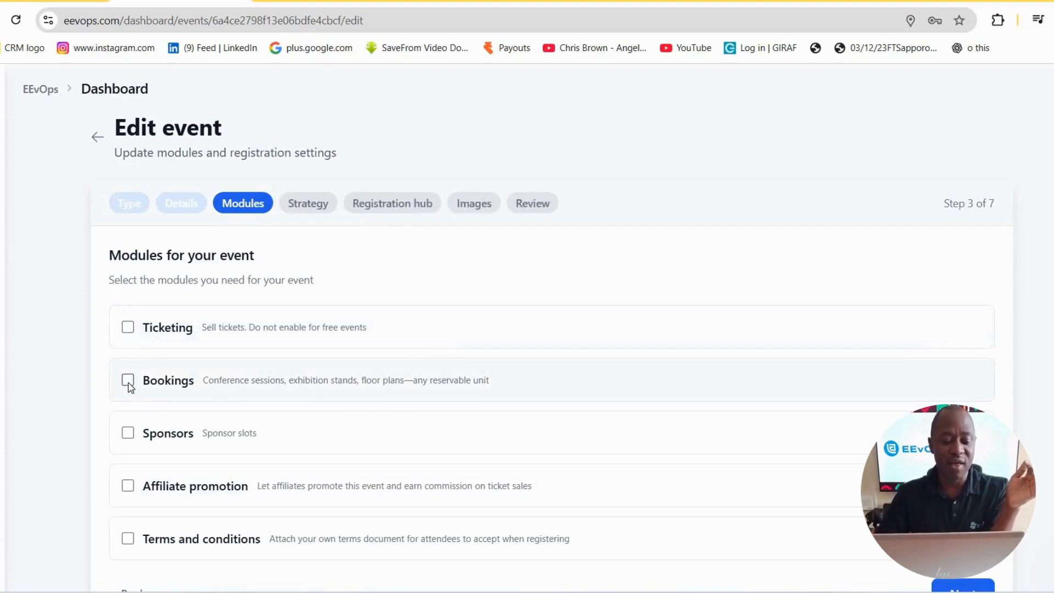
click(128, 382)
scroll(759, 416, down, 2)
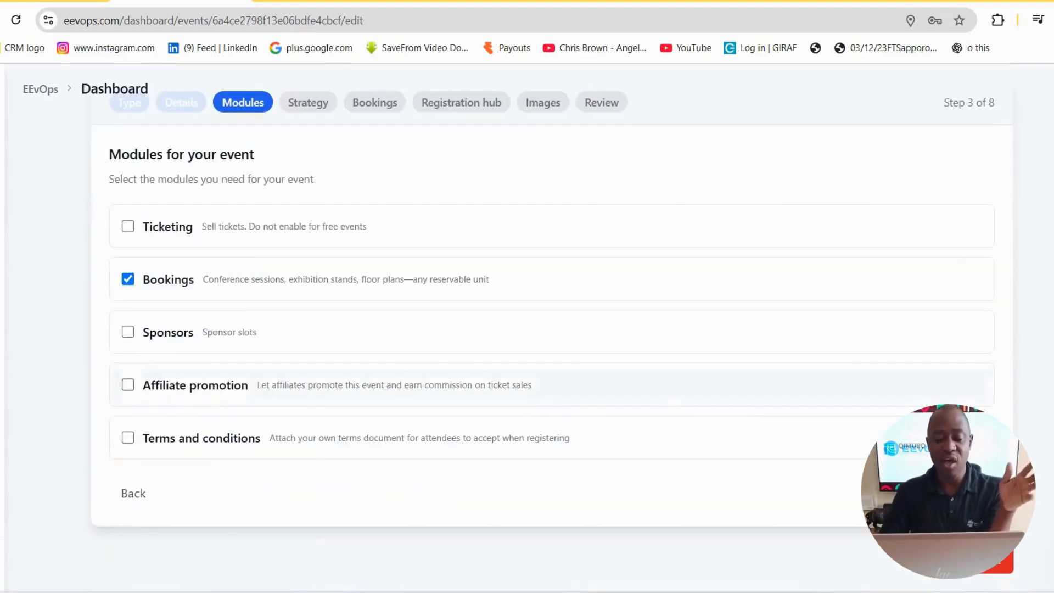
click(966, 492)
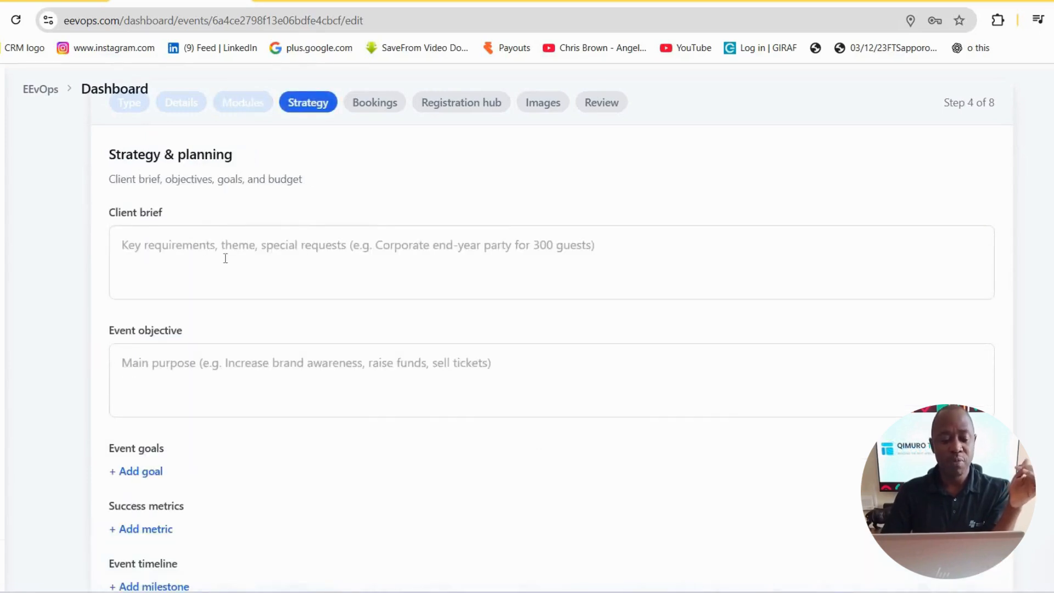
Review the client brief, objective, goals, timeline and budget fields, and continue to the bookings setup
scroll(241, 236, down, 1)
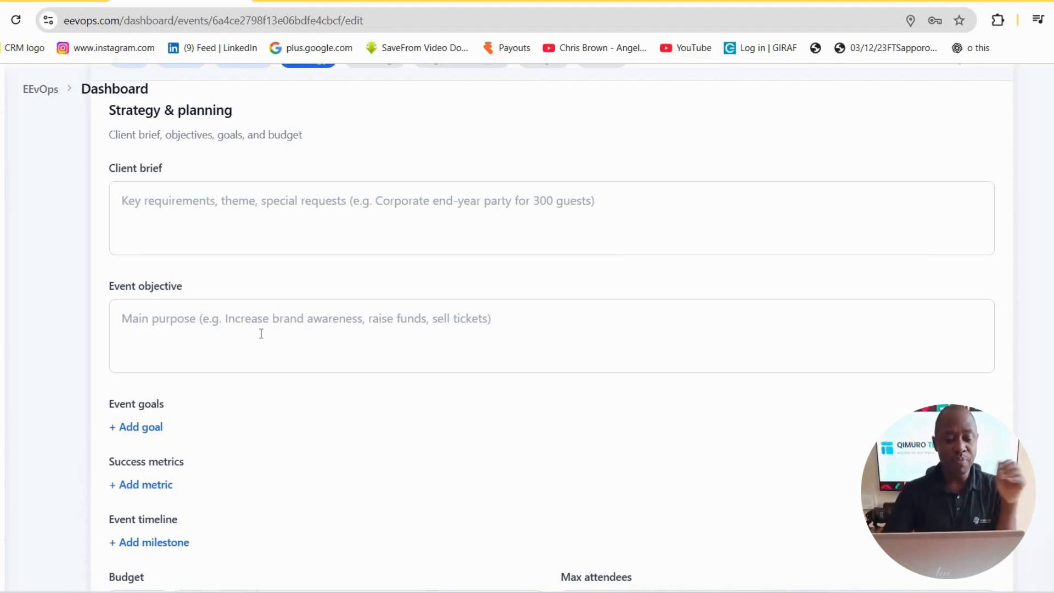
scroll(261, 334, down, 1)
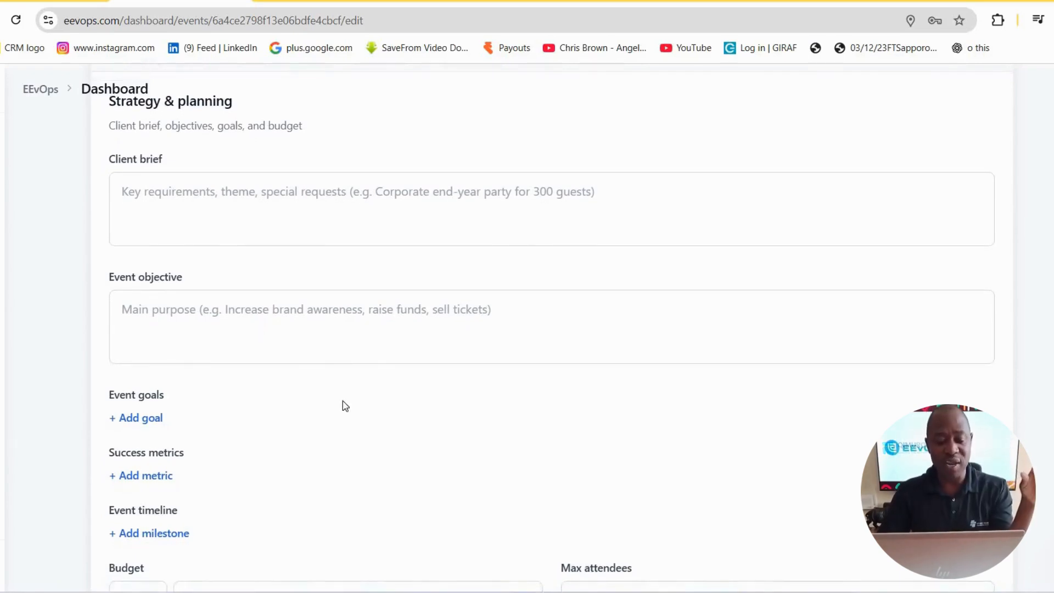
scroll(342, 400, down, 3)
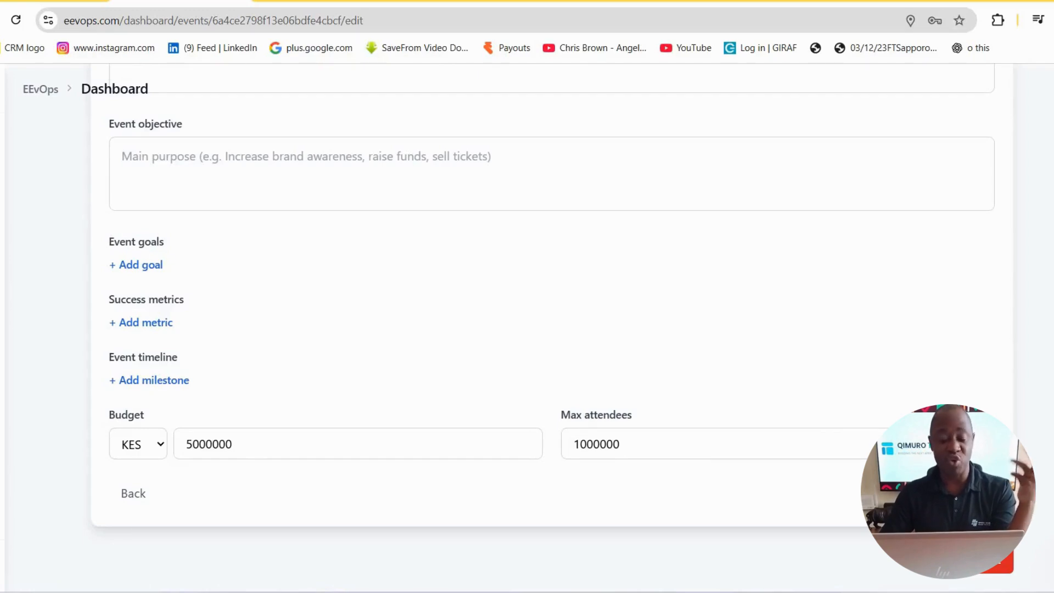
click(961, 493)
Set the space type to Booths for the Exhibition booking format
scroll(609, 317, up, 5)
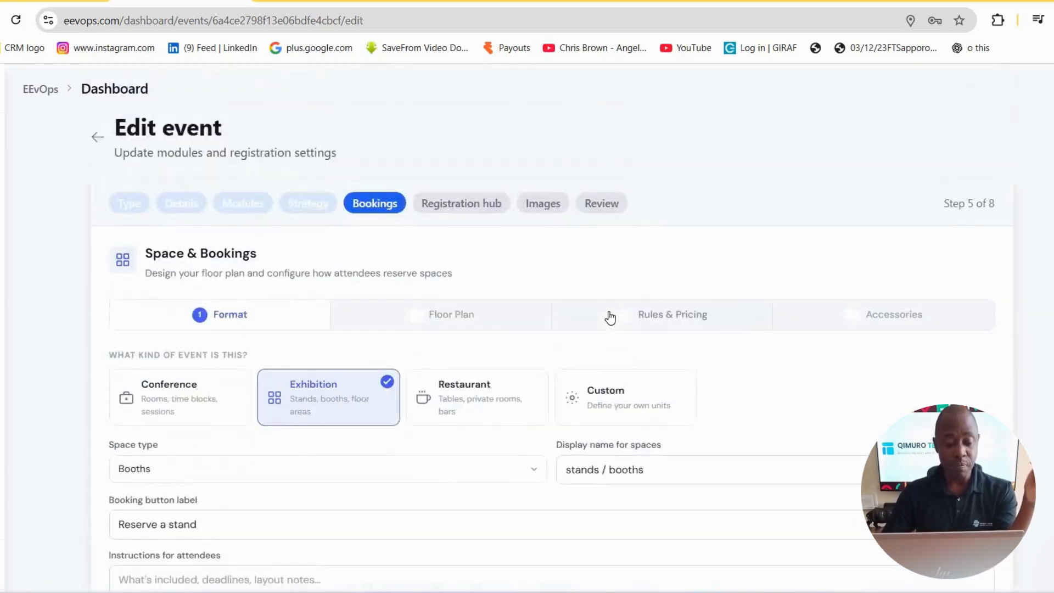
scroll(610, 317, down, 2)
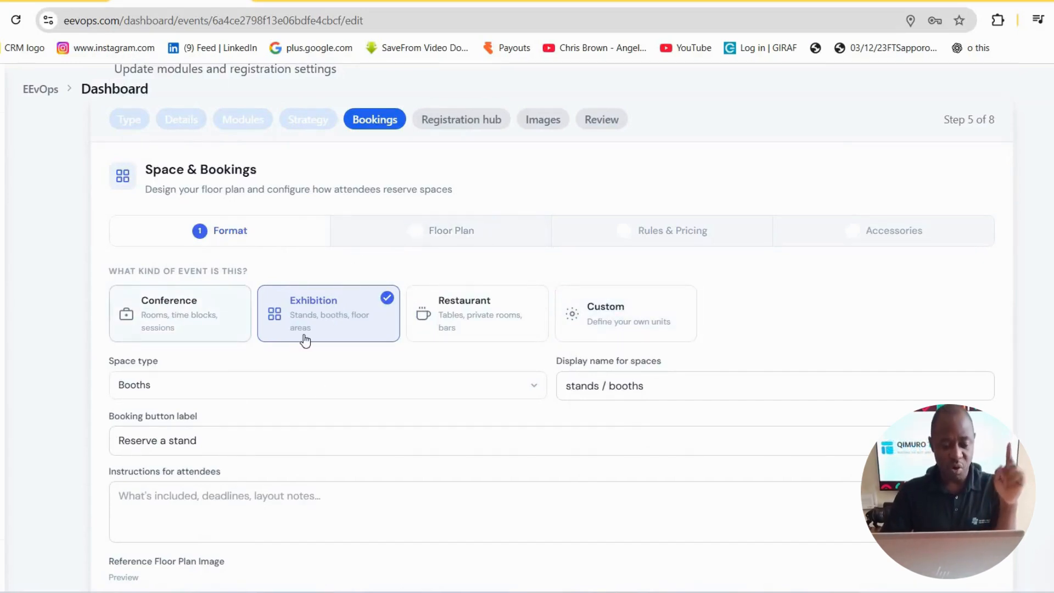
scroll(439, 231, down, 2)
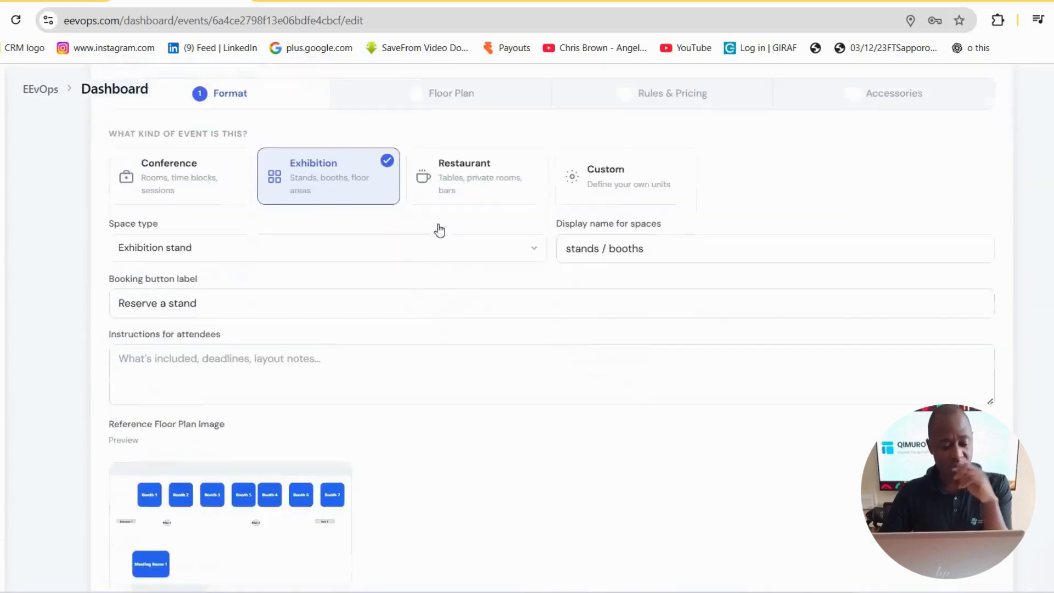
click(443, 247)
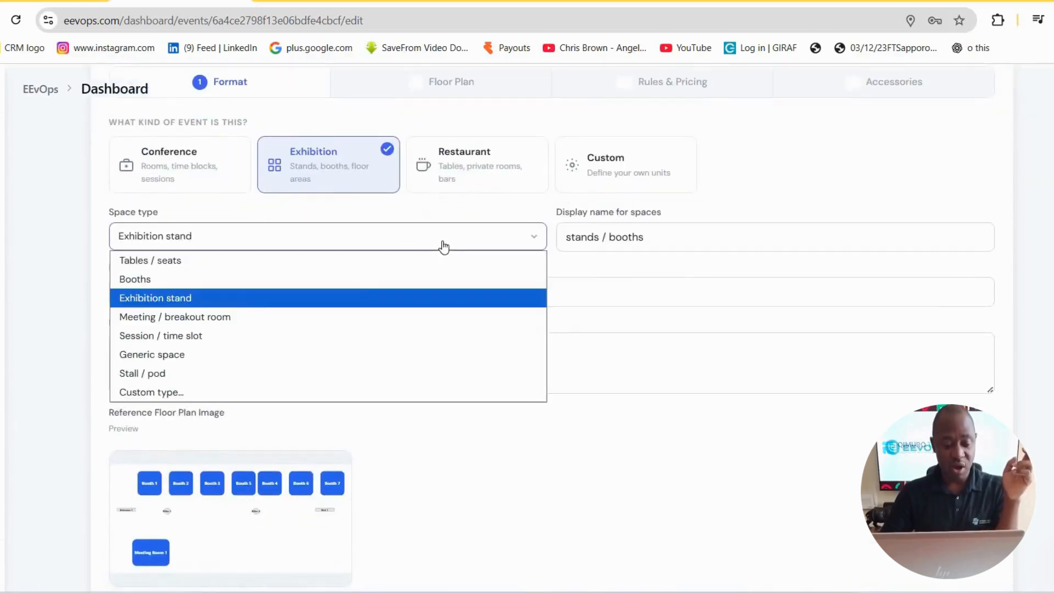
click(141, 281)
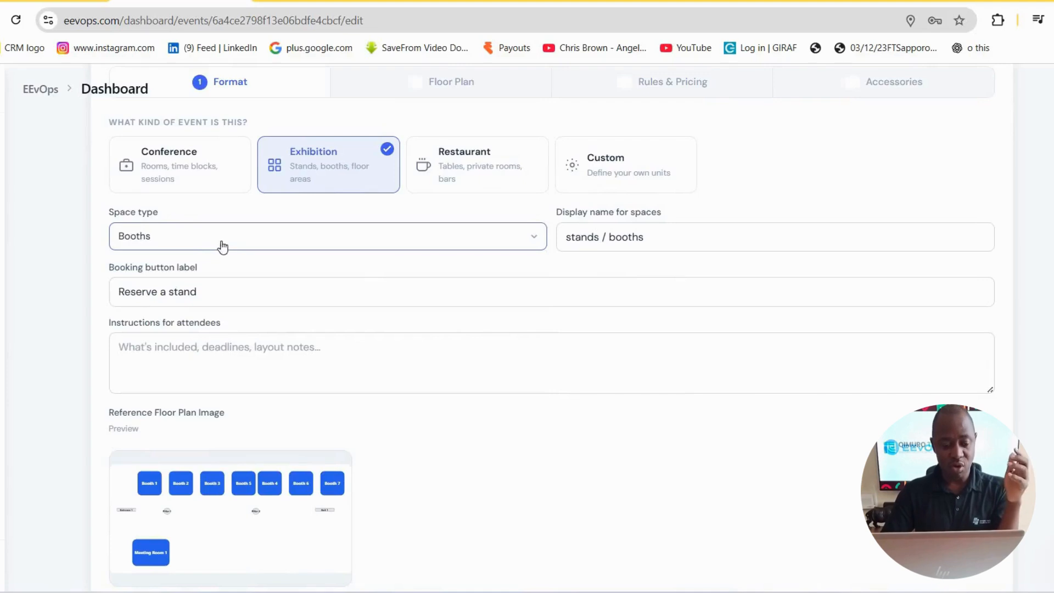
click(198, 242)
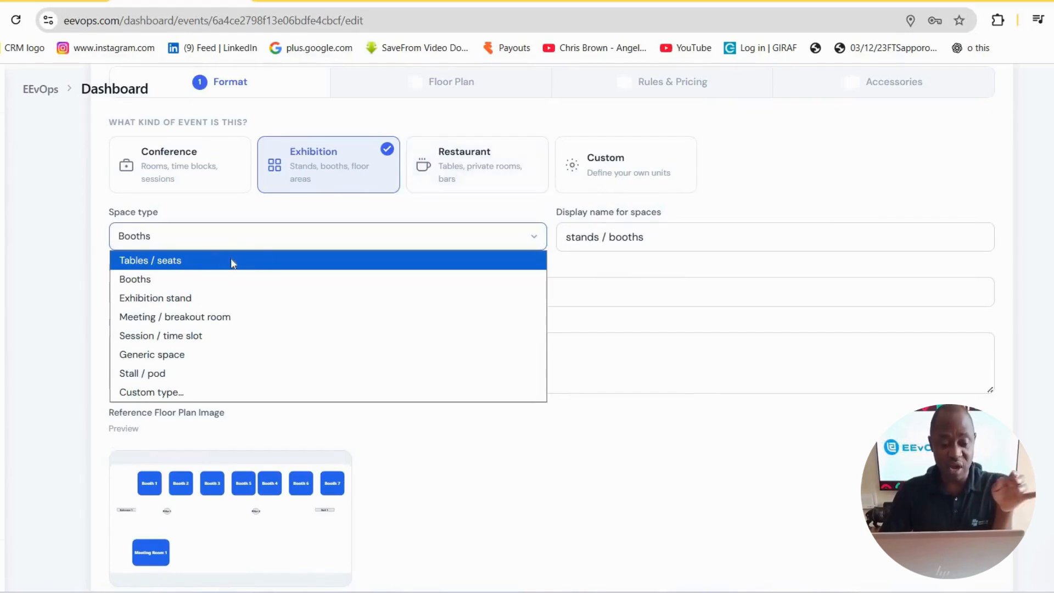
click(198, 278)
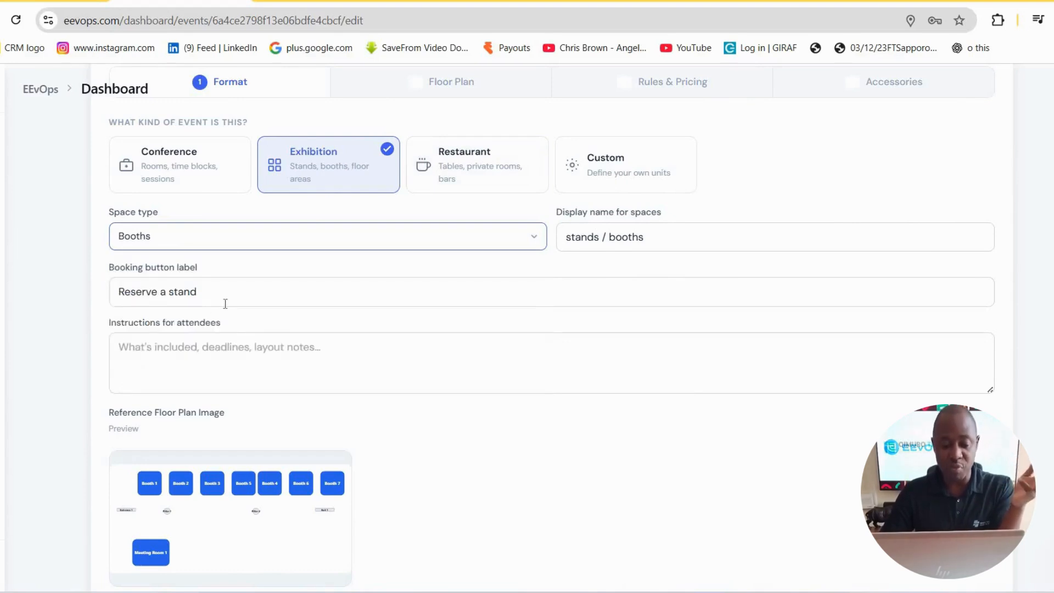
Continue to the floor plan and examine the layout of booths, pillars, entrance, exit and meeting room at several magnifications
scroll(616, 372, down, 3)
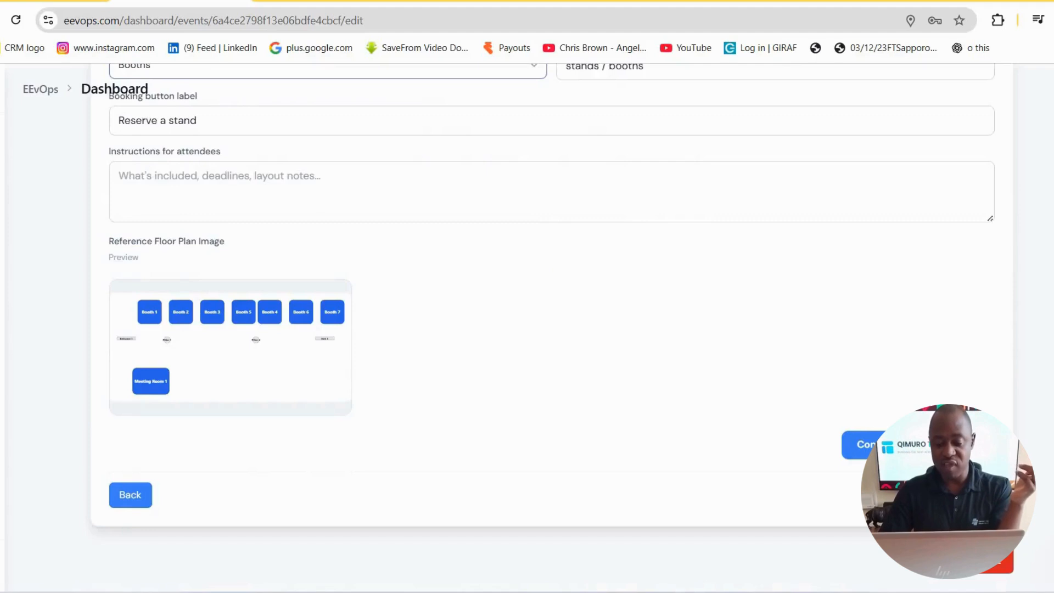
scroll(576, 373, up, 2)
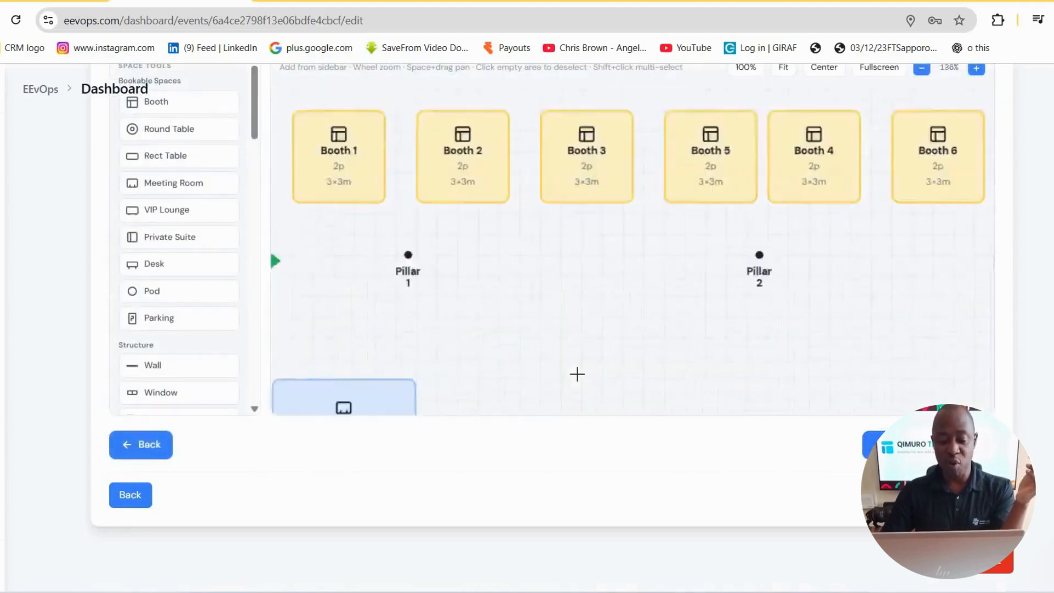
scroll(577, 374, down, 5)
scroll(576, 372, up, 4)
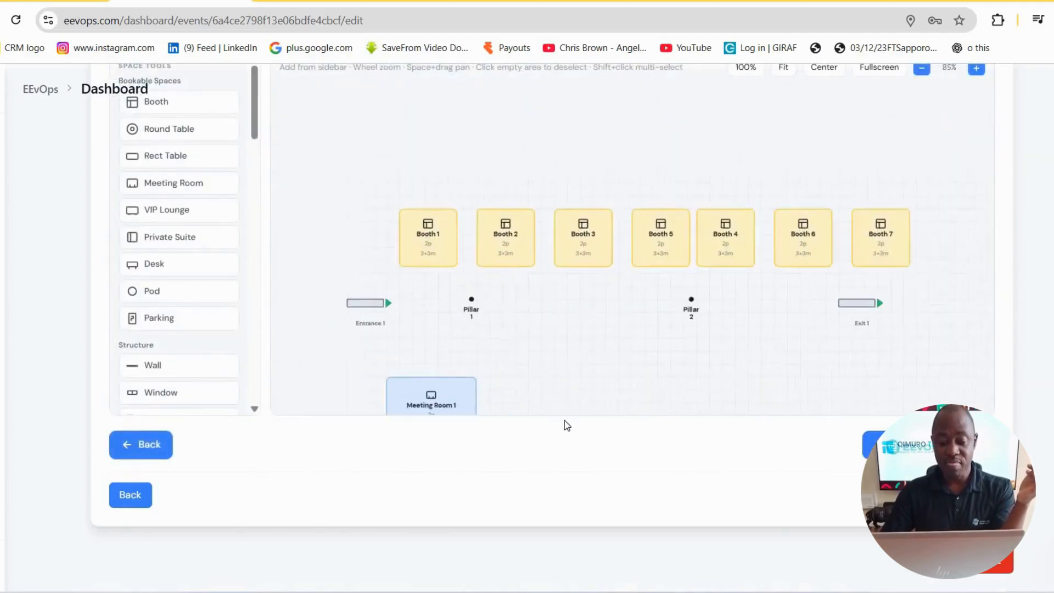
scroll(567, 425, up, 2)
scroll(563, 278, down, 3)
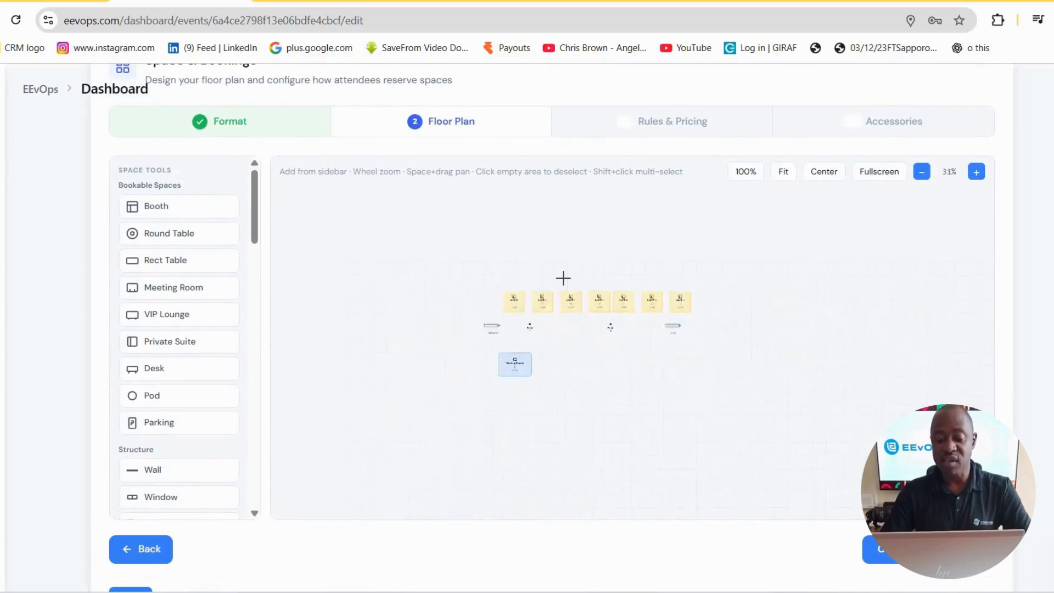
scroll(563, 278, up, 4)
scroll(563, 278, down, 3)
scroll(563, 278, up, 1)
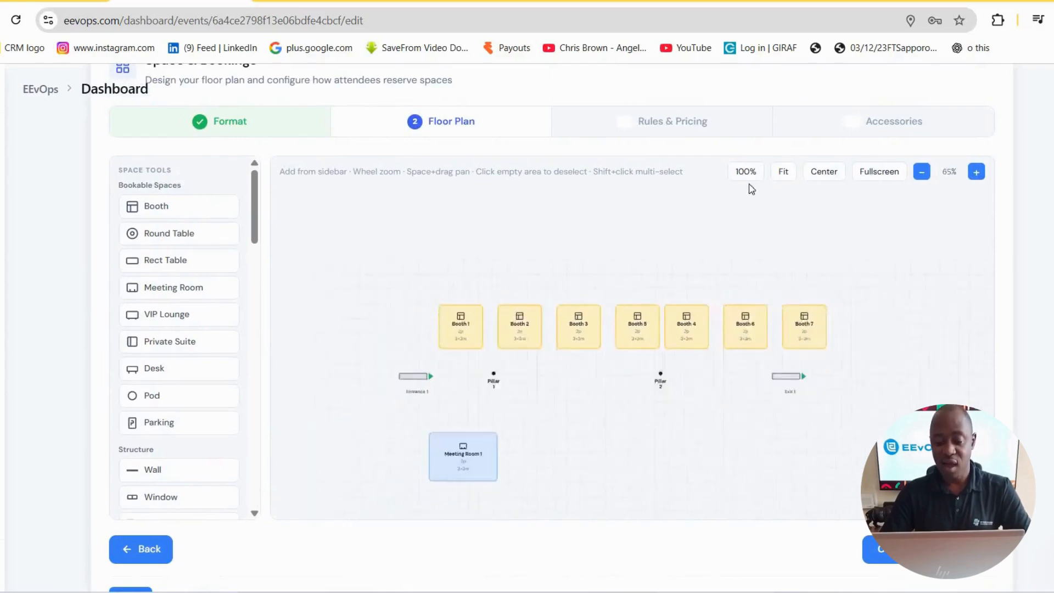
Add a booth beside Meeting Room 1 on the floor plan and duplicate it three times
click(783, 172)
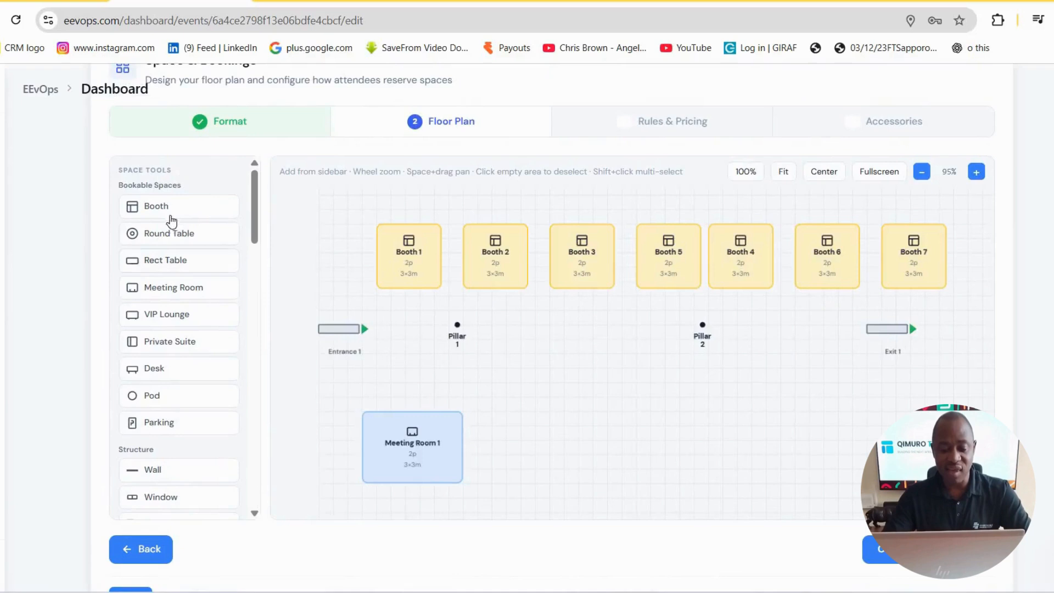
drag(171, 219, 535, 445)
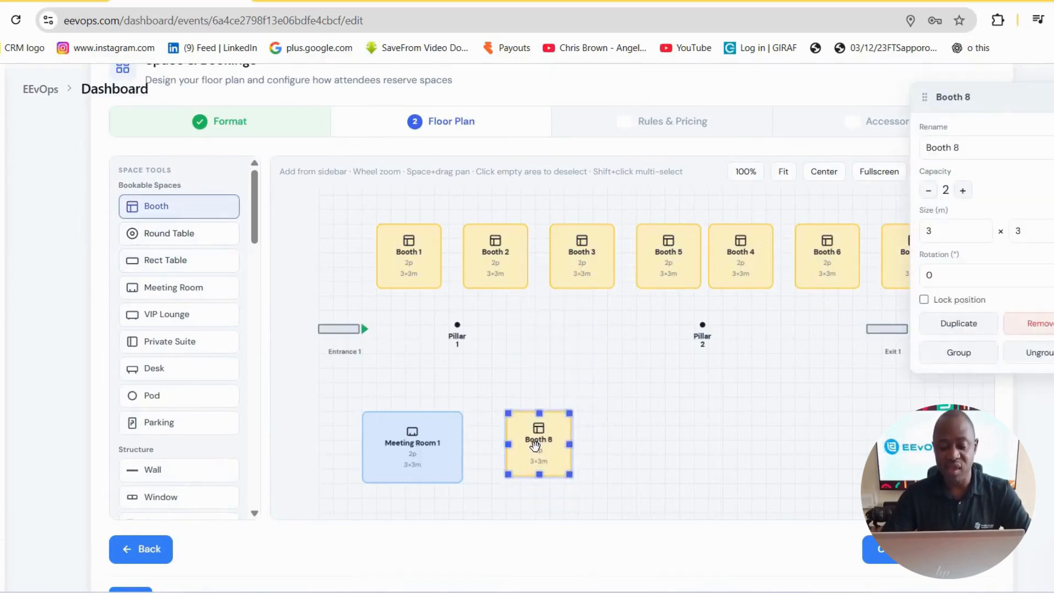
click(939, 326)
click(939, 325)
click(939, 326)
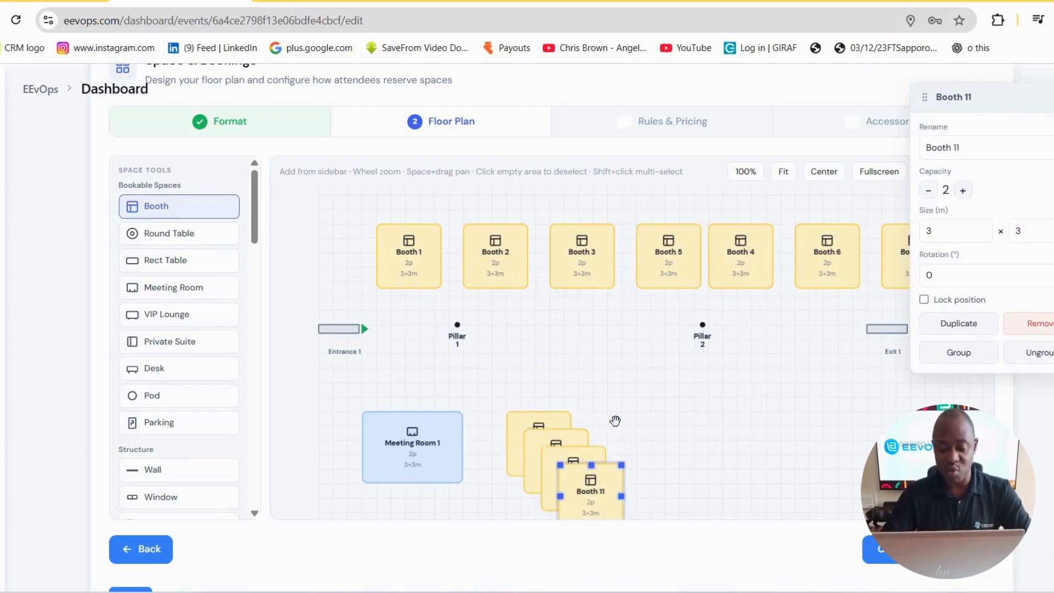
Spread the three duplicated booths out in a row beside Booth 8
drag(544, 431, 600, 429)
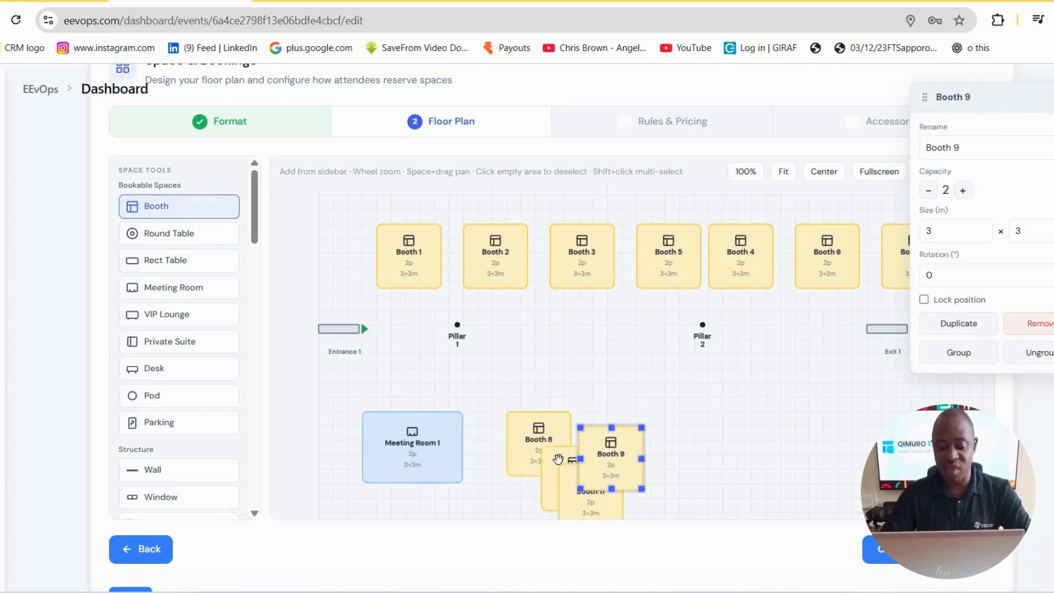
drag(558, 458, 682, 439)
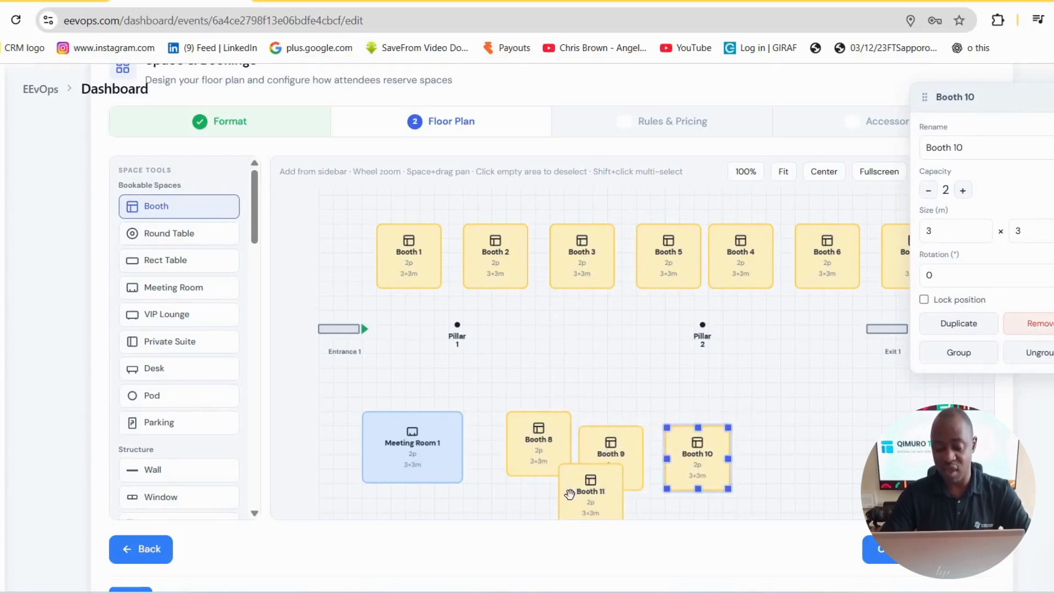
drag(569, 494, 775, 444)
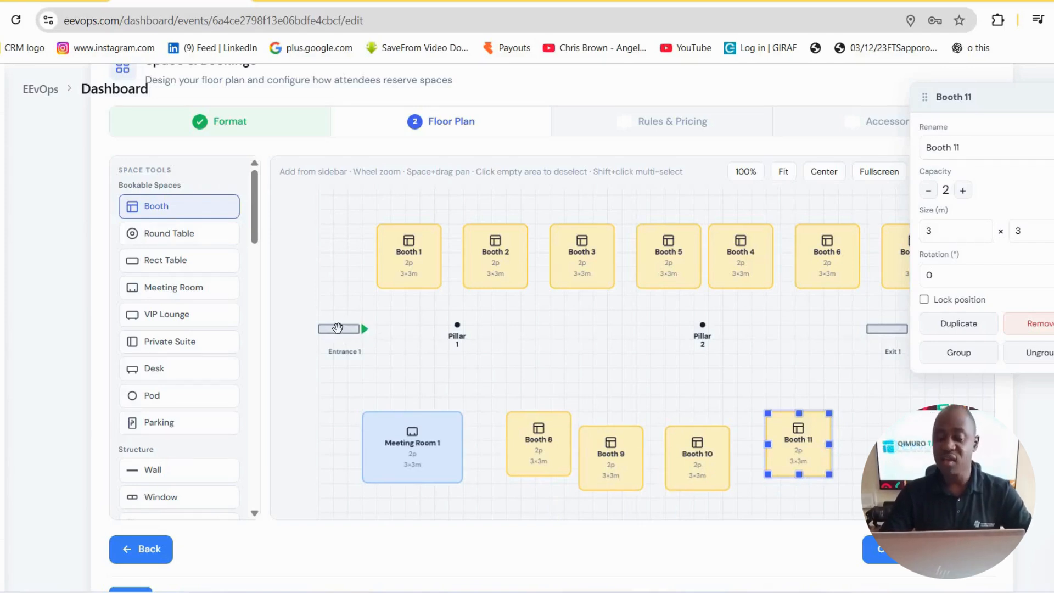
Move Entrance 1 slightly lower on the floor plan, and inspect the properties of Exit 1 and Meeting Room 1
drag(340, 330, 343, 344)
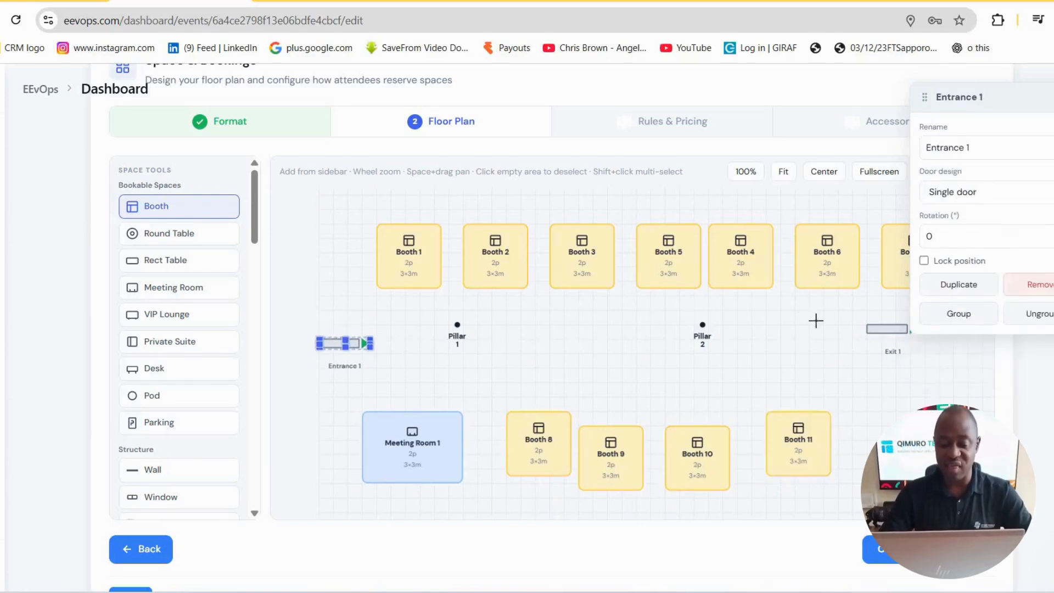
click(875, 329)
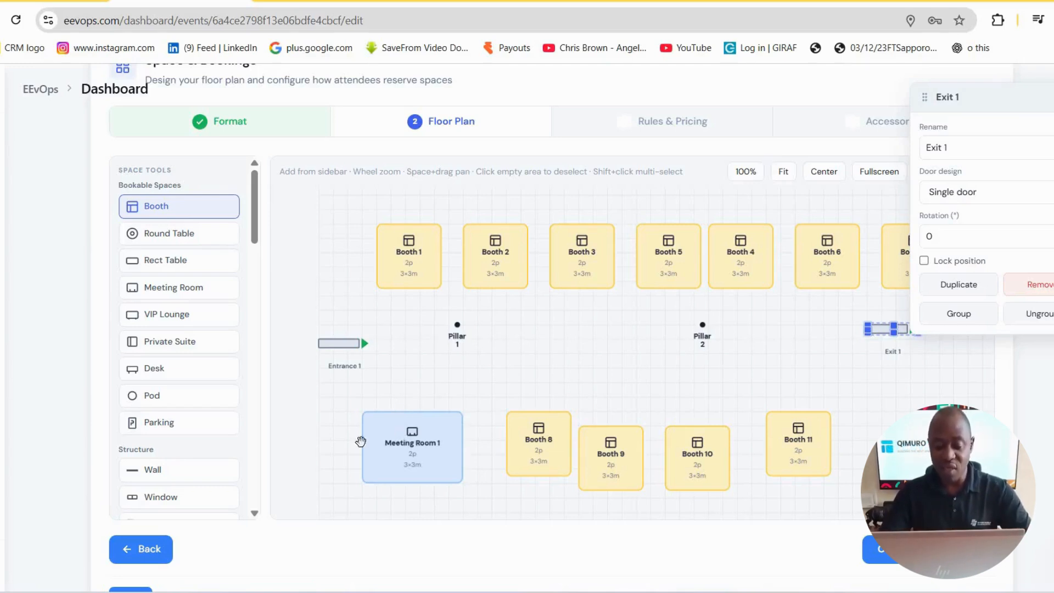
drag(416, 461, 401, 446)
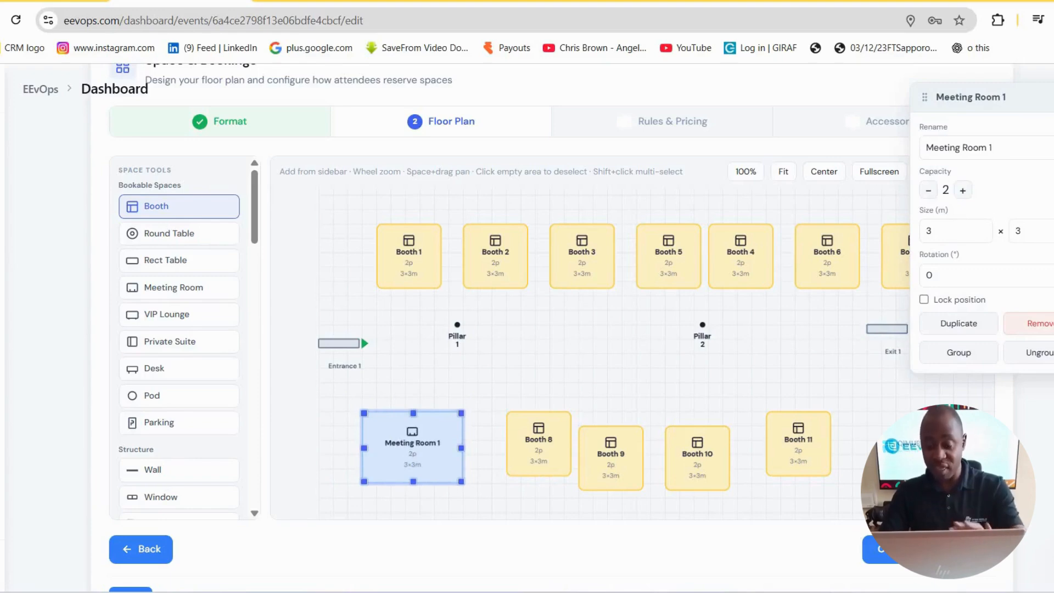
Go to the rules and pricing stage and review the capacity settings, including the available booking units
click(635, 135)
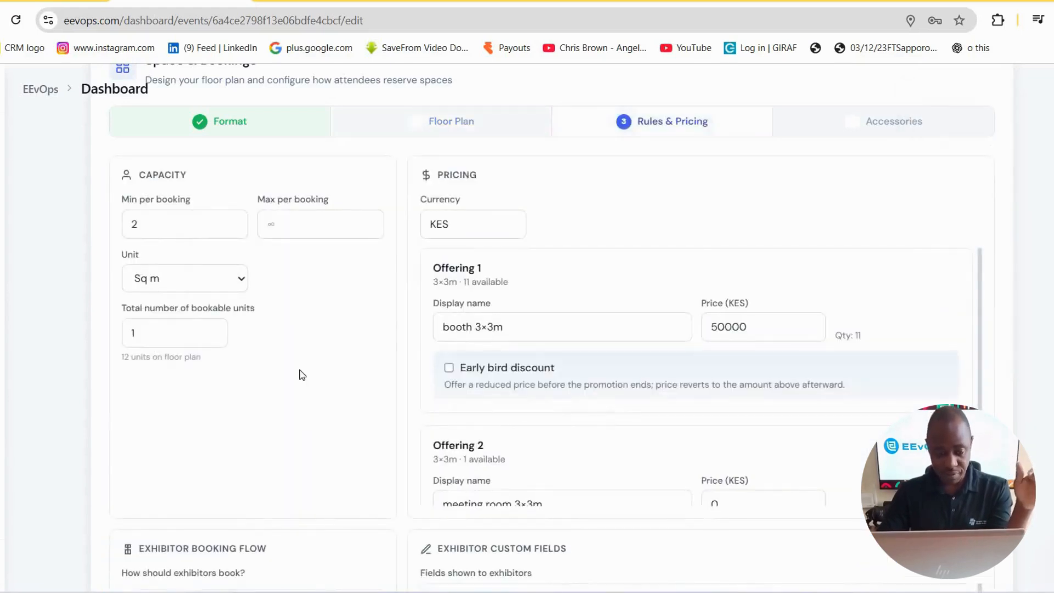
scroll(302, 374, down, 1)
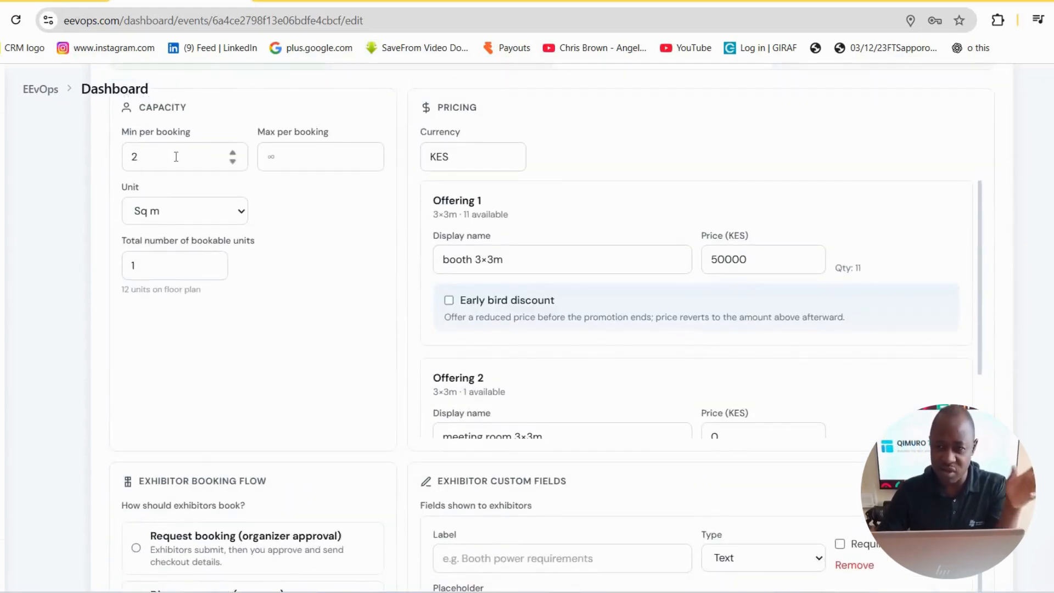
click(236, 212)
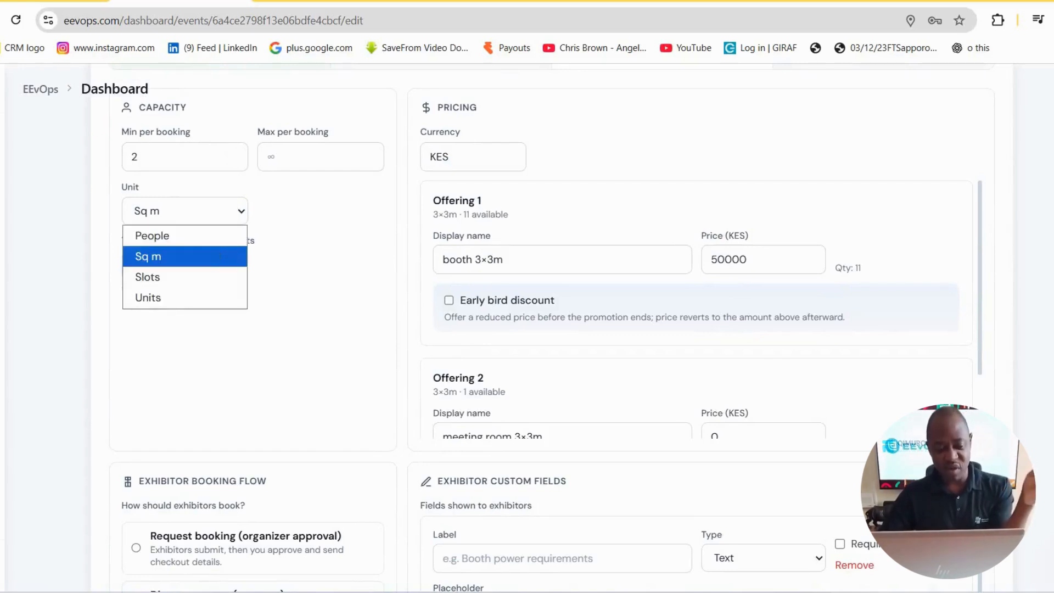
click(262, 323)
Try the Request booking (organizer approval) option for the exhibitor booking flow, and switch back to Direct payment (pay now)
scroll(262, 329, down, 4)
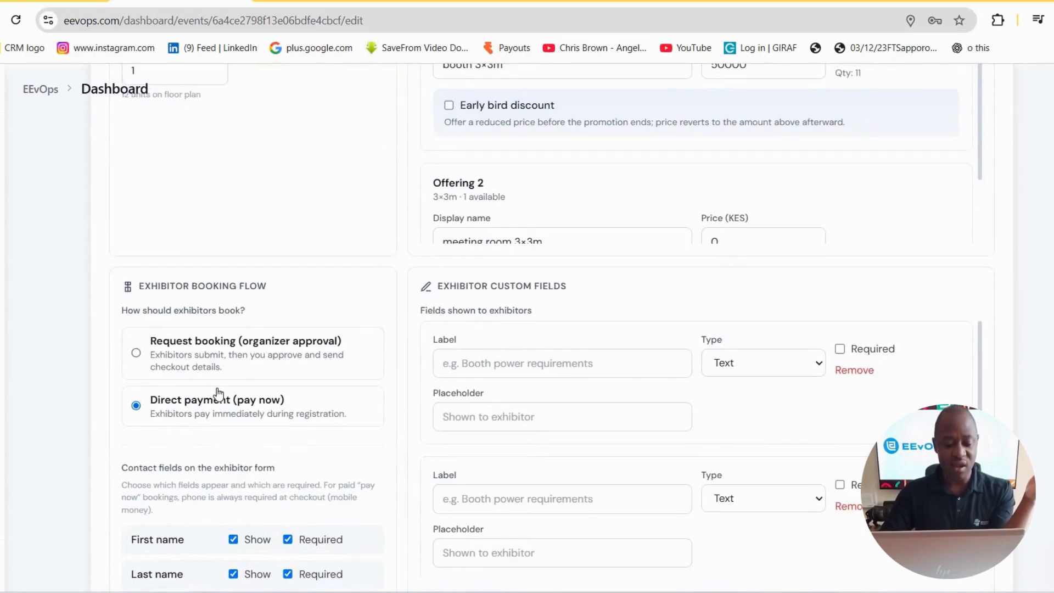
scroll(218, 393, down, 1)
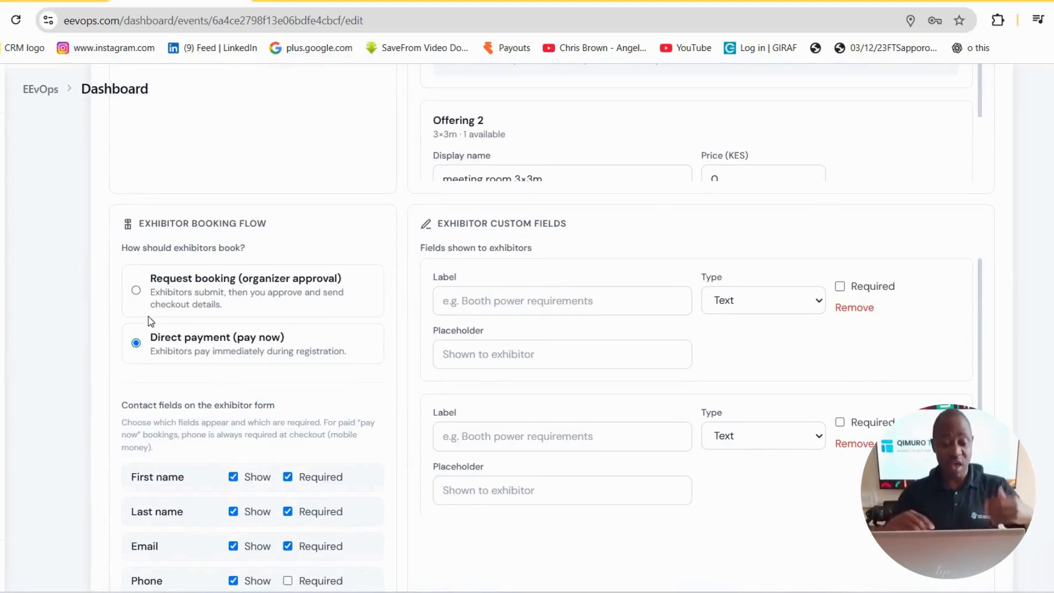
click(136, 291)
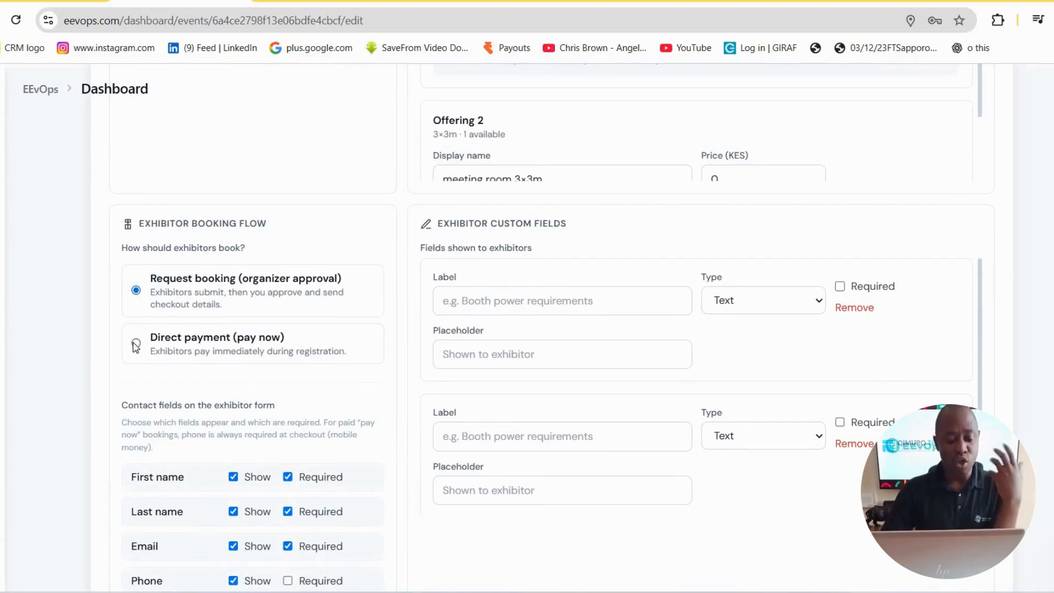
click(136, 344)
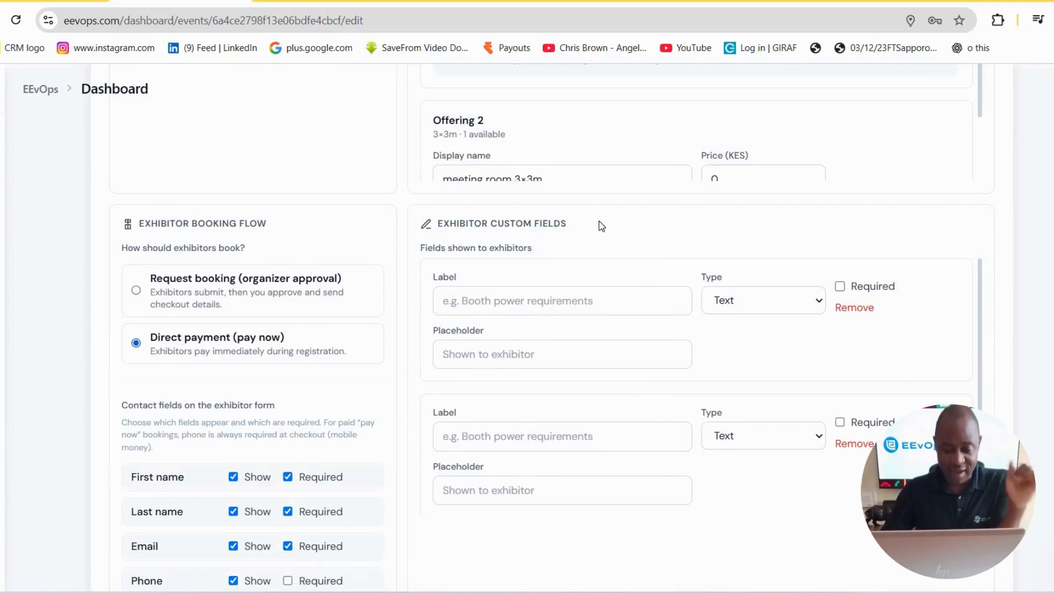
Review the pricing offerings, lower the booth 3×3m price by three increments, and restore it to 50000 KES
scroll(573, 294, up, 3)
scroll(571, 288, up, 2)
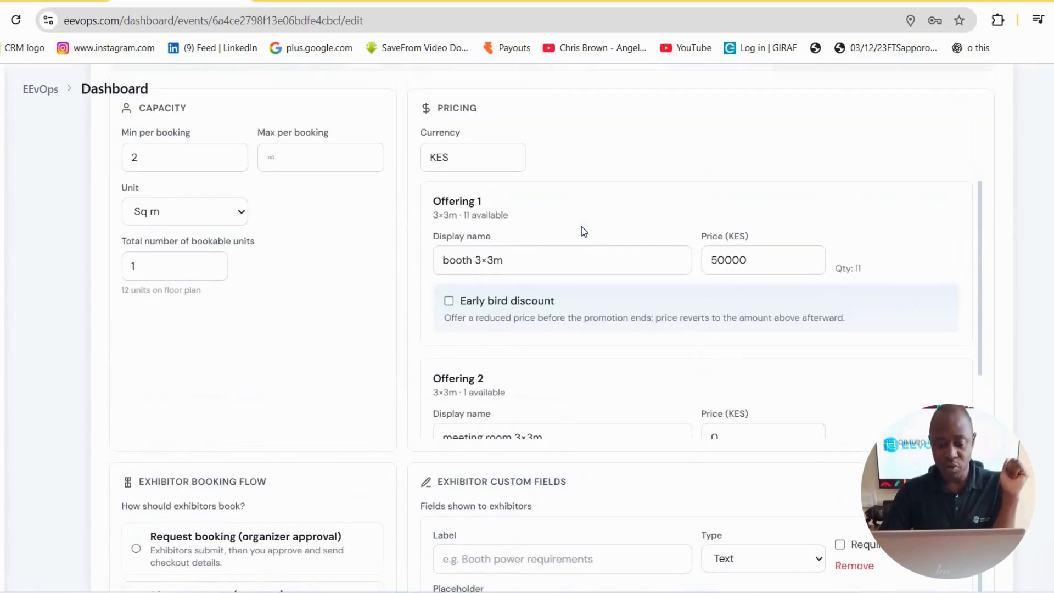
scroll(581, 231, down, 1)
click(568, 193)
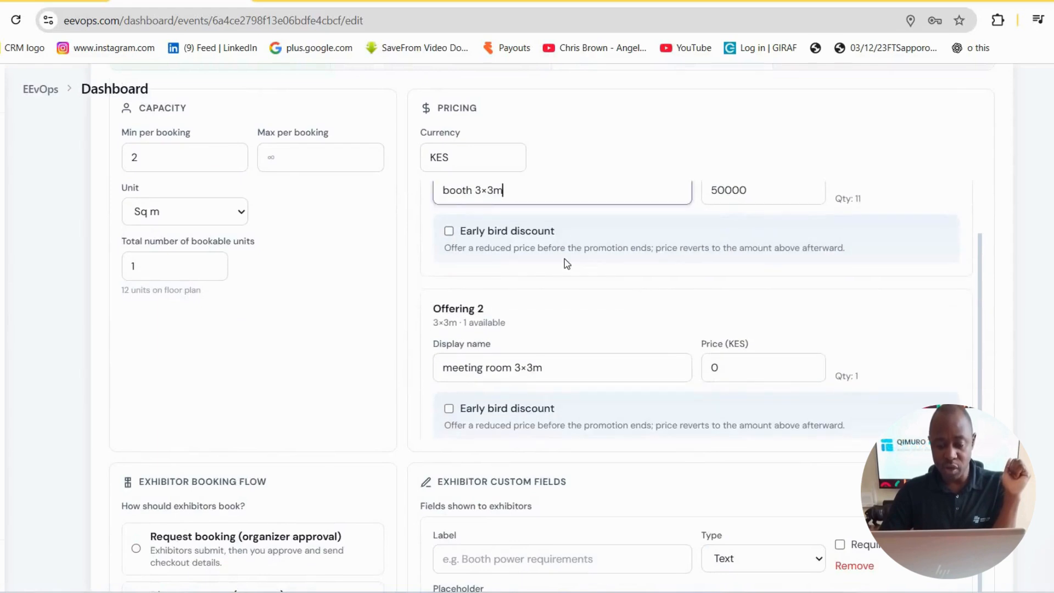
scroll(564, 261, up, 1)
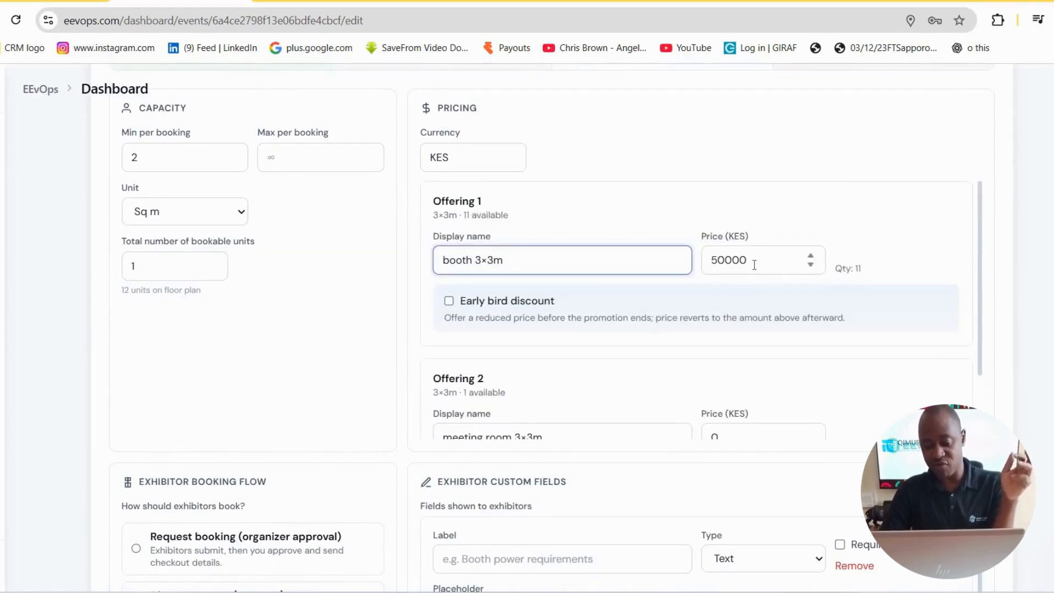
click(811, 265)
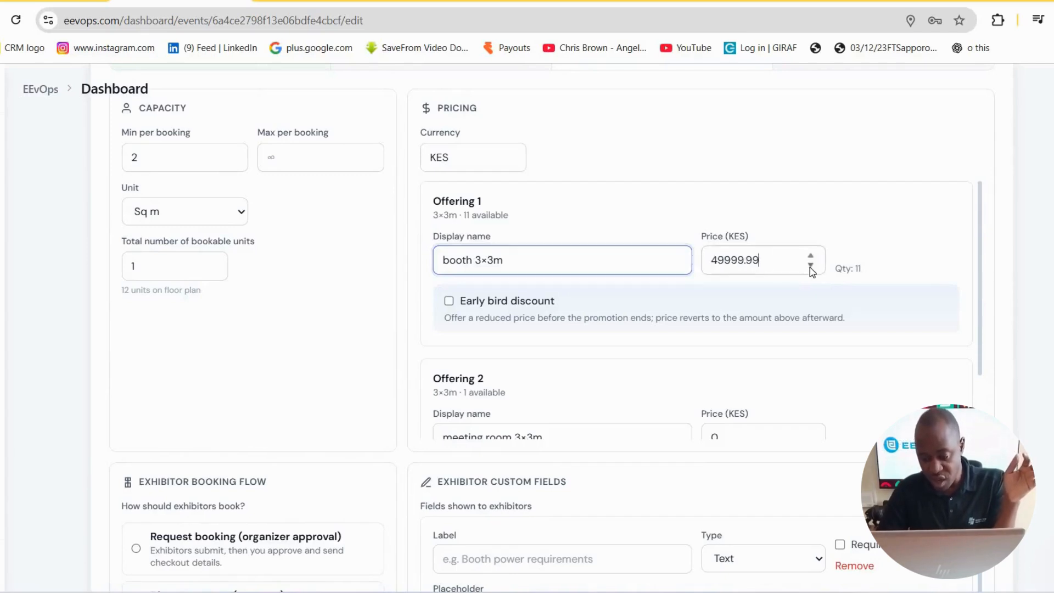
click(811, 265)
click(810, 265)
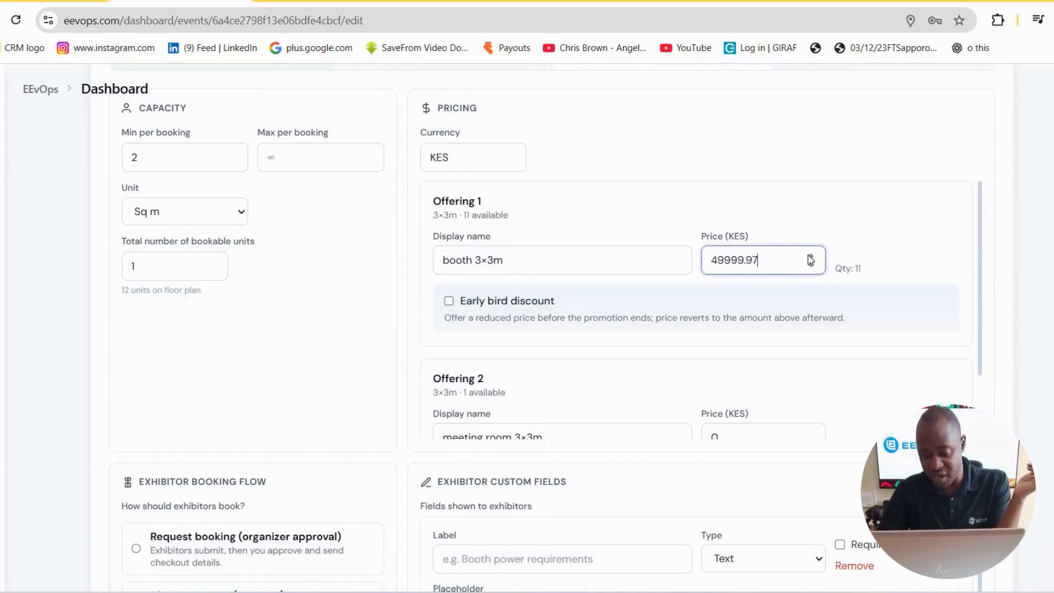
key(Up)
key(Up)
key(Up)
Enable the early bird discount for the booth 3×3m offering
scroll(718, 345, down, 2)
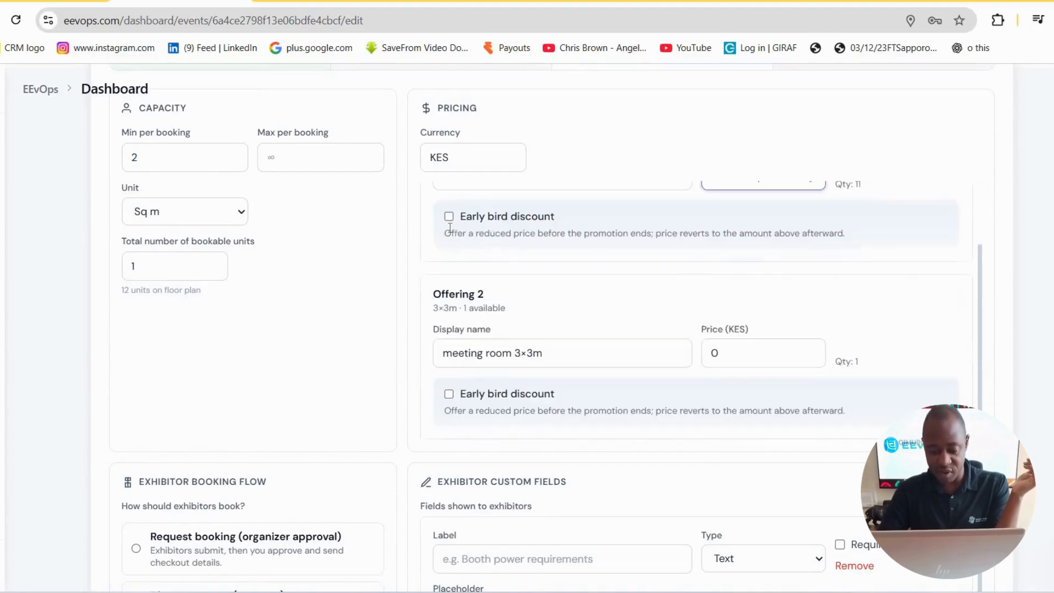
click(449, 217)
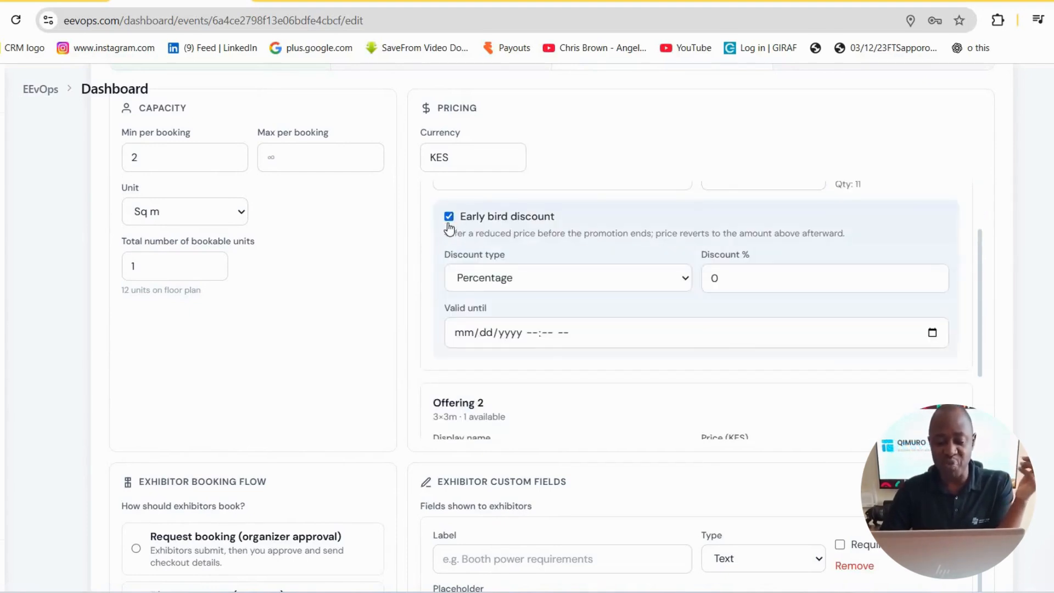
Review the exhibitor custom fields and add another blank field to the list
scroll(604, 423, down, 6)
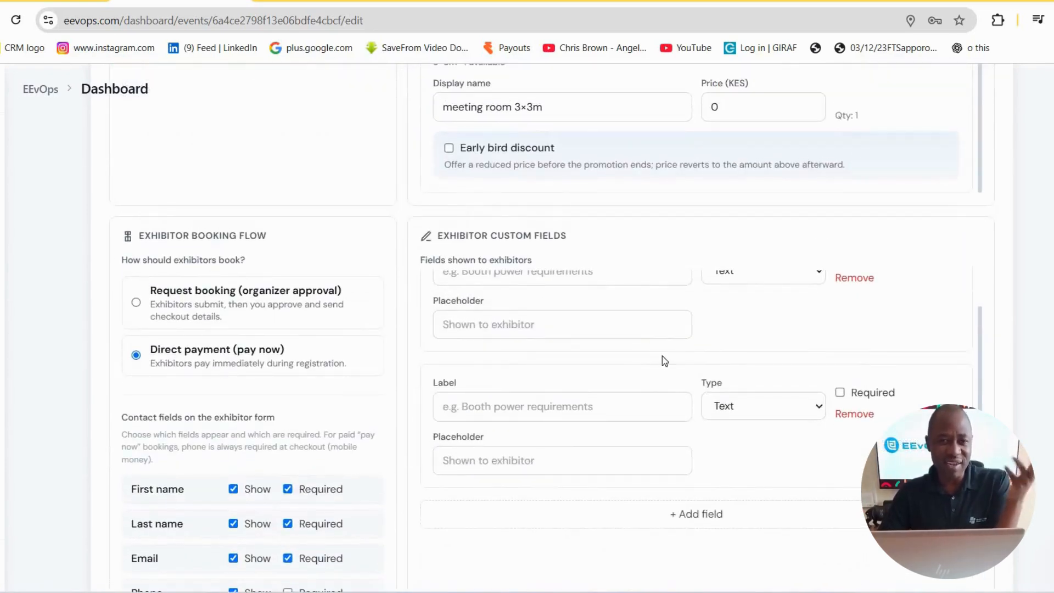
scroll(547, 314, up, 1)
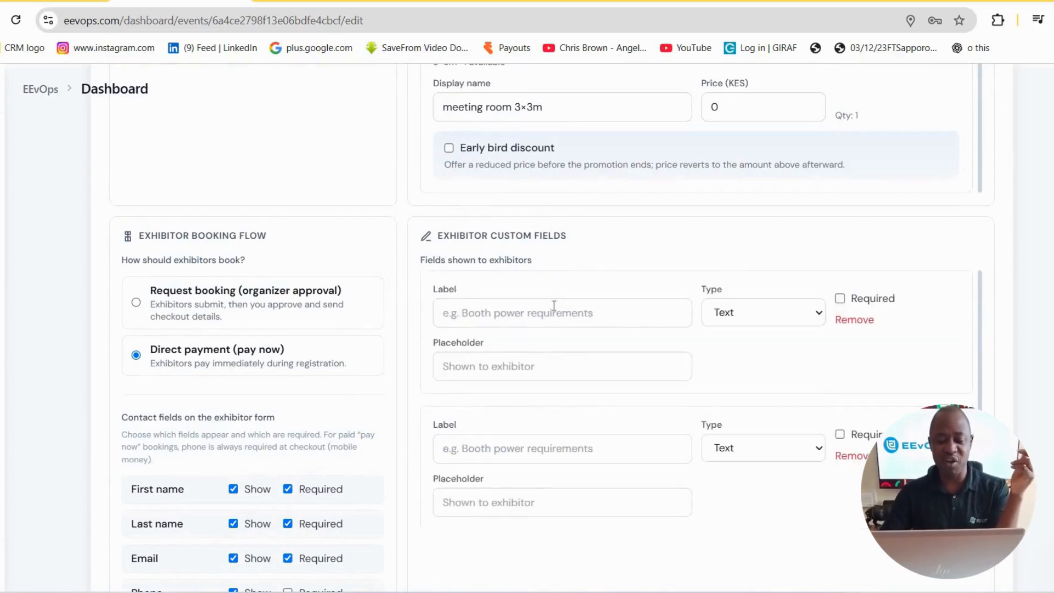
scroll(552, 388, down, 1)
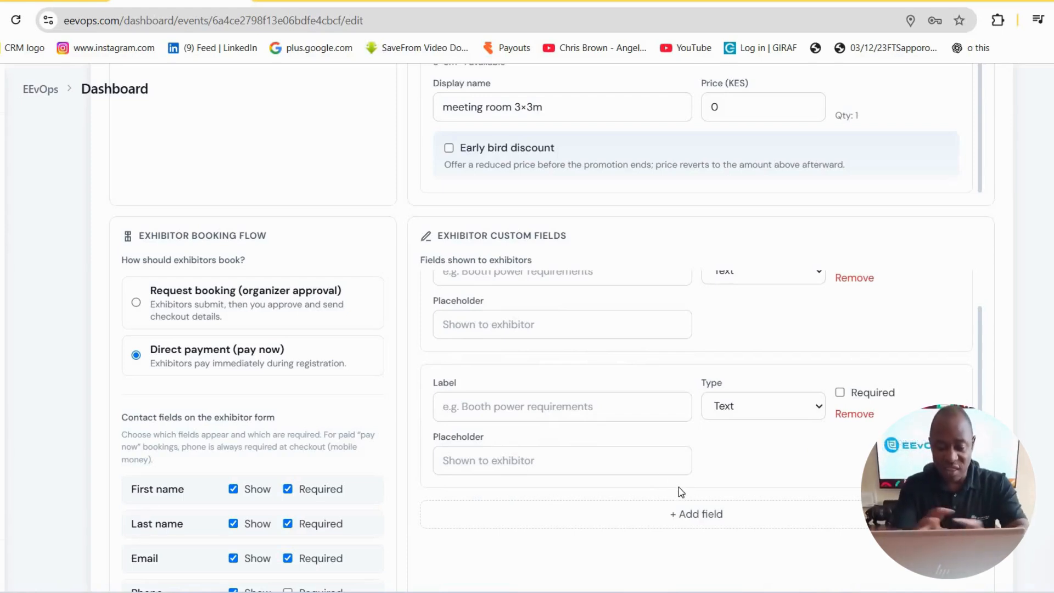
click(668, 518)
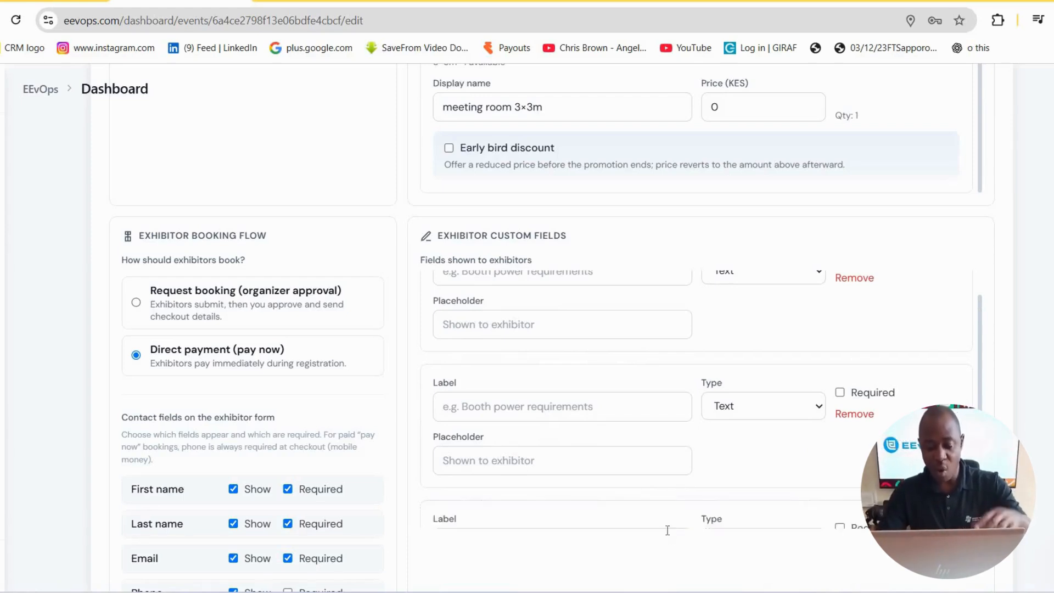
Go to the accessories stage and add "Screen" to the booth 3×3m accessories
scroll(690, 423, up, 10)
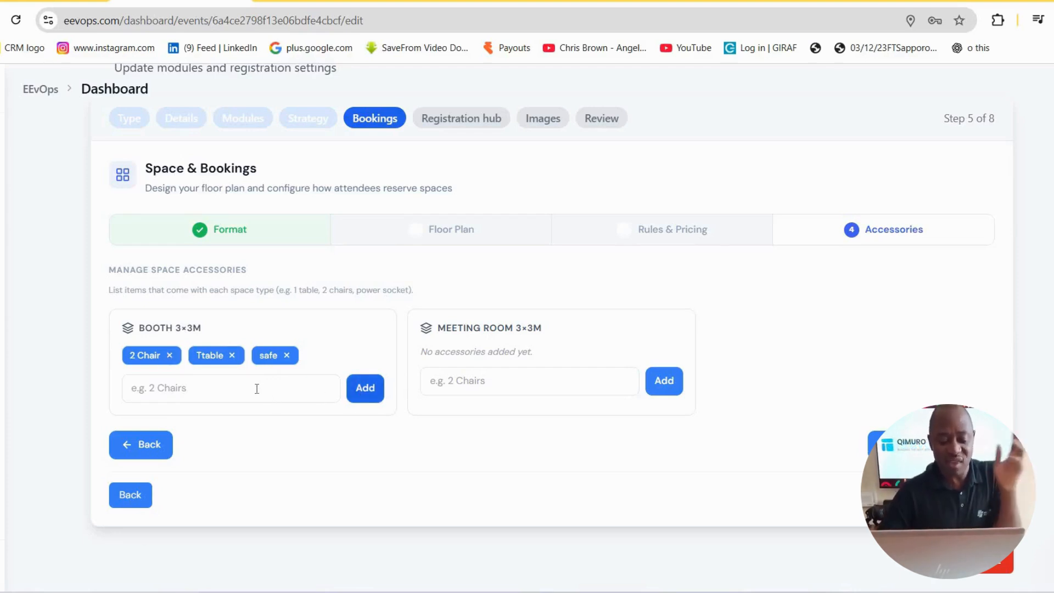
click(216, 383)
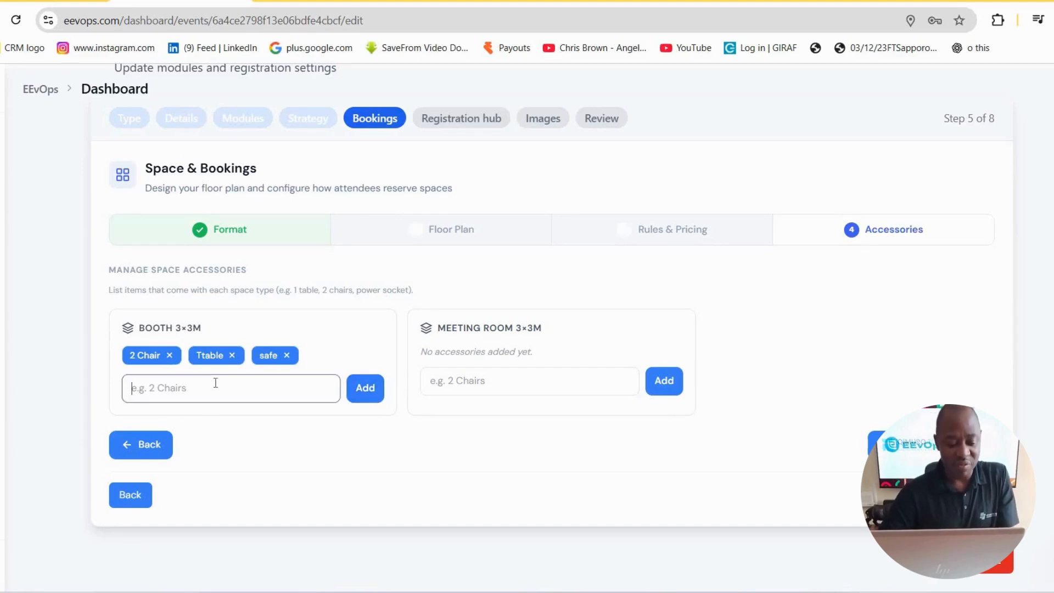
text(Screen)
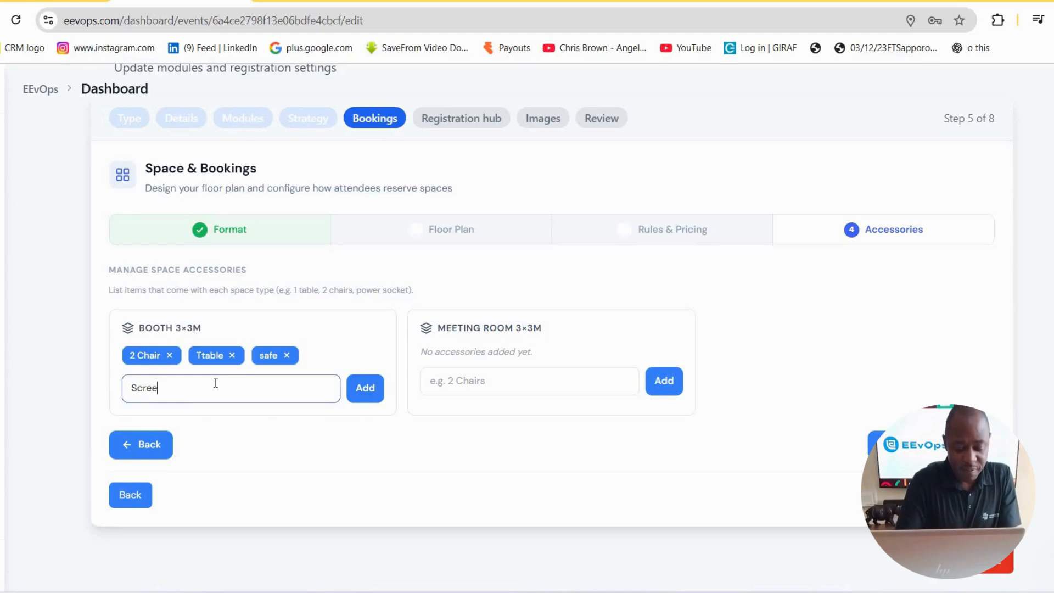
click(367, 392)
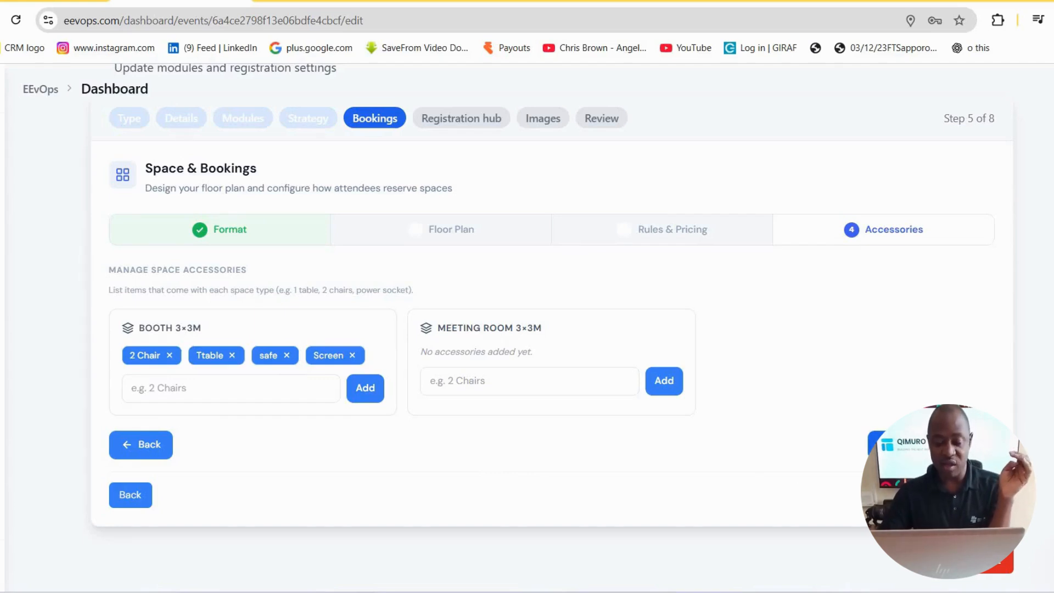
Continue through the registration hub and event images stages to the review, check the event summary, and save the changes
click(972, 495)
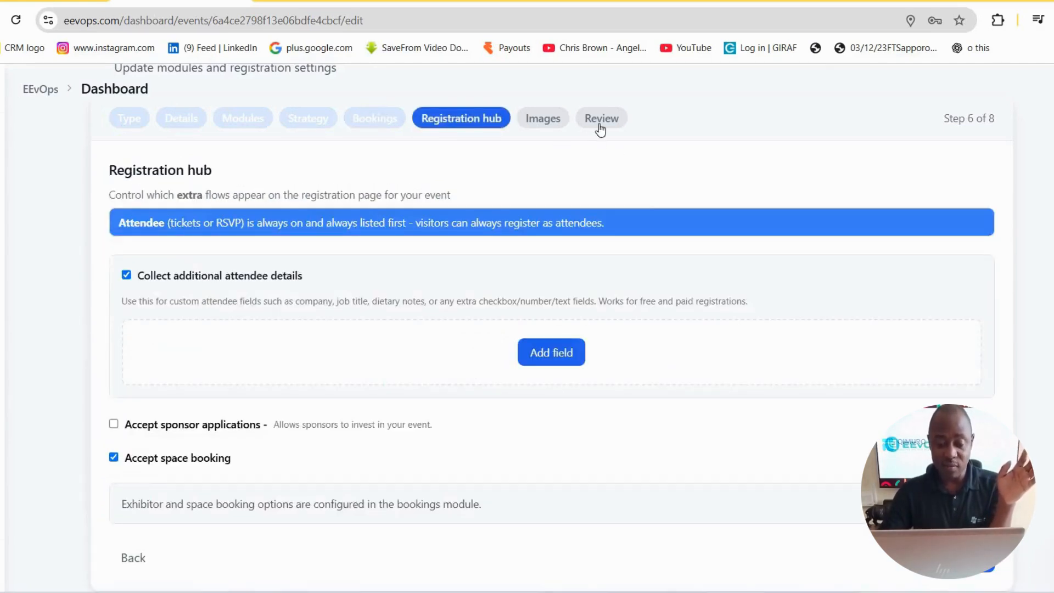
click(539, 120)
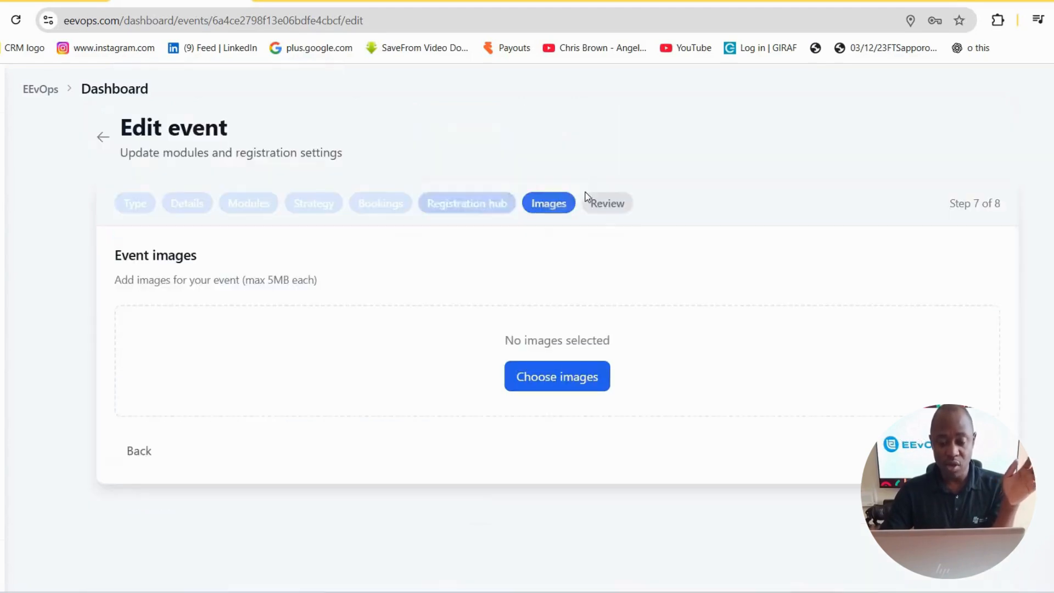
click(618, 212)
scroll(763, 371, down, 5)
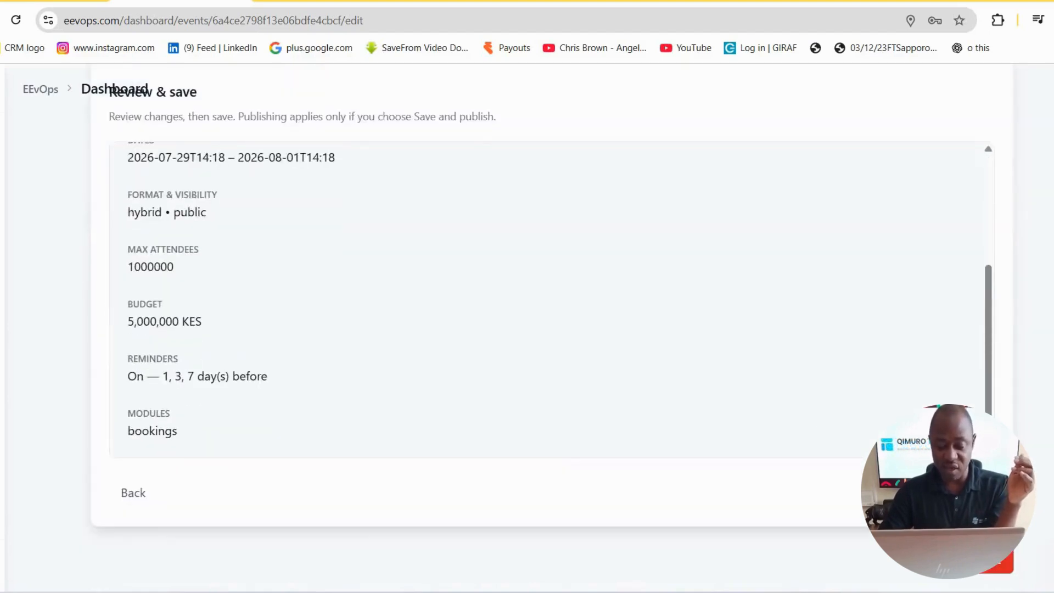
click(936, 492)
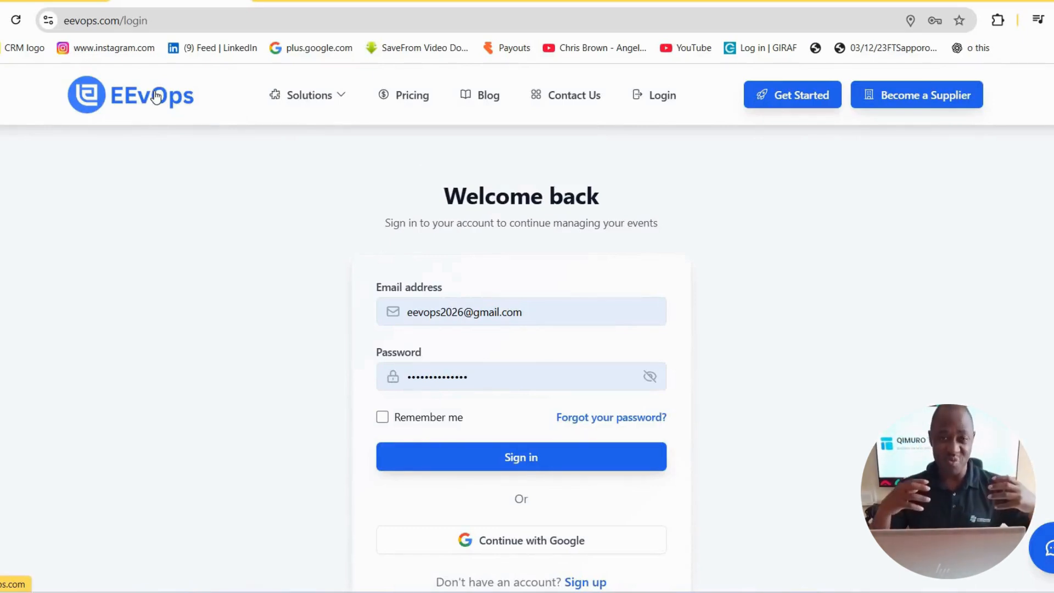
Open the Agri expo event's public page from the site's list of all events and look over its details
click(157, 96)
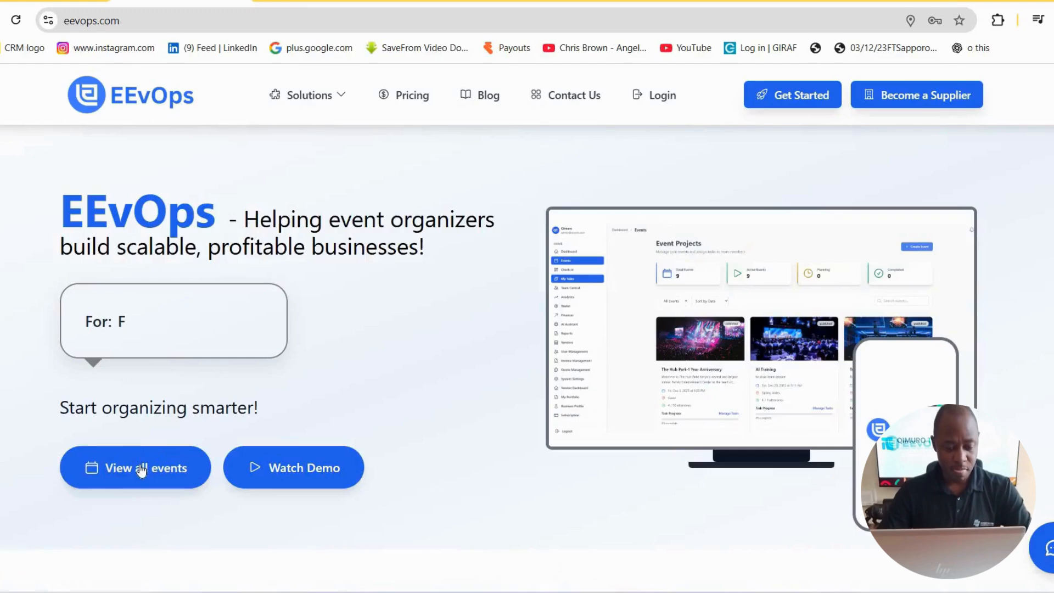
click(296, 383)
scroll(473, 212, down, 8)
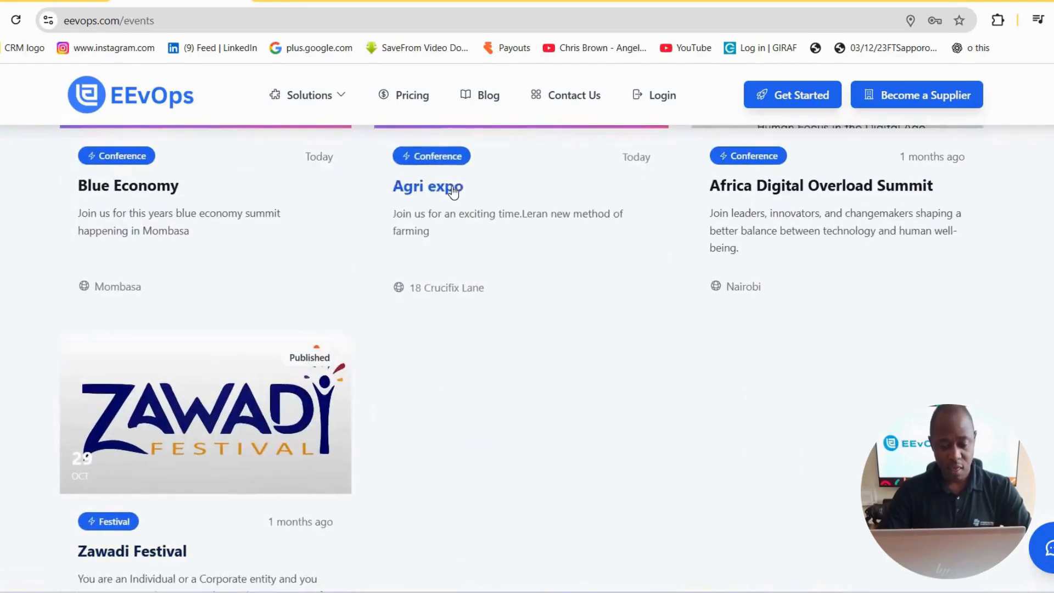
click(453, 189)
scroll(397, 341, down, 3)
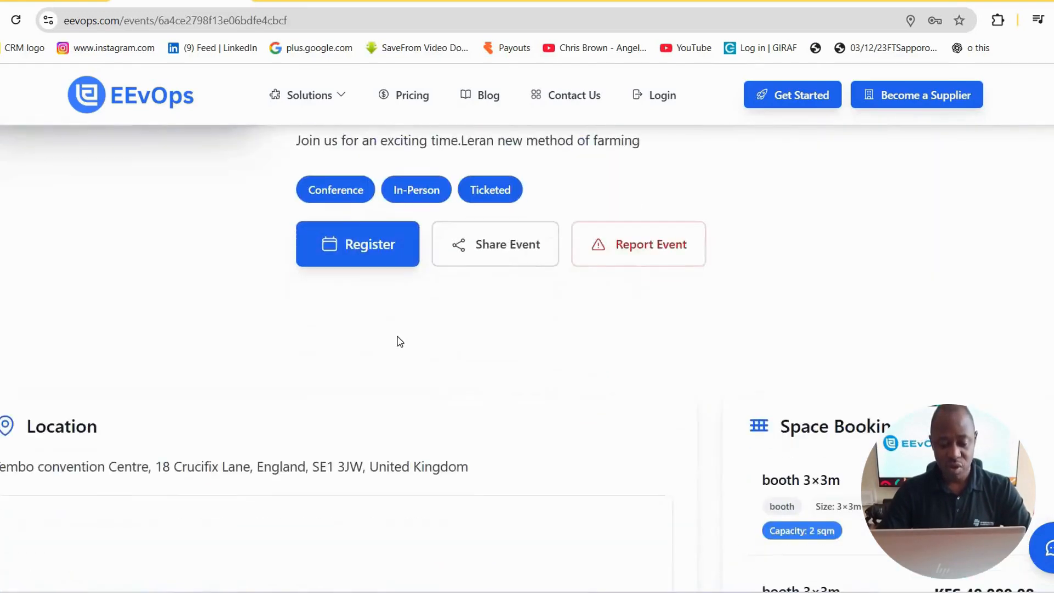
scroll(400, 341, up, 3)
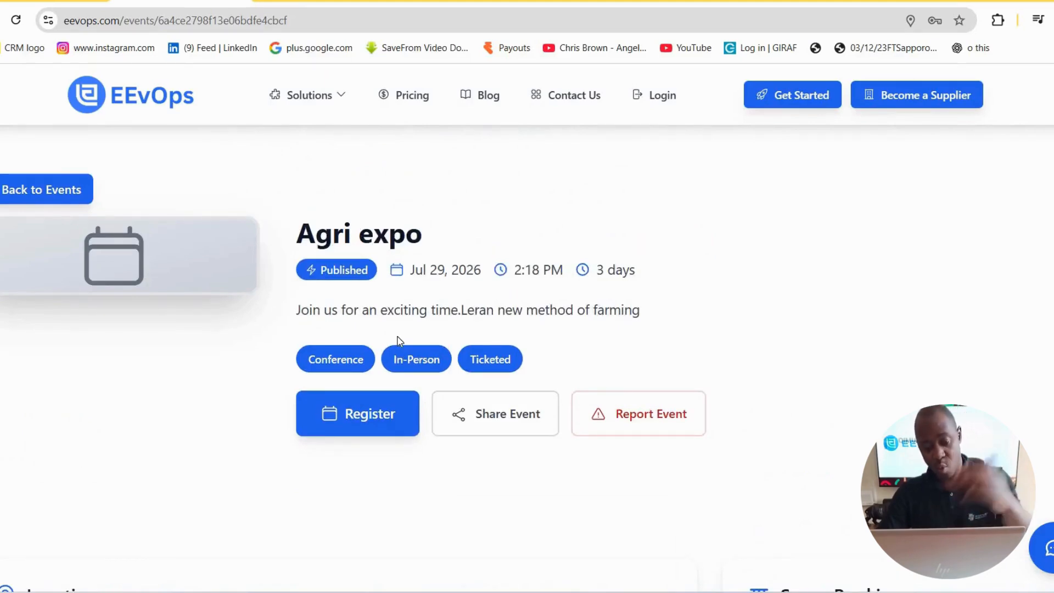
Start registering for Agri expo and switch from attendee registration to the exhibitor stand reservation
click(368, 417)
scroll(329, 379, down, 1)
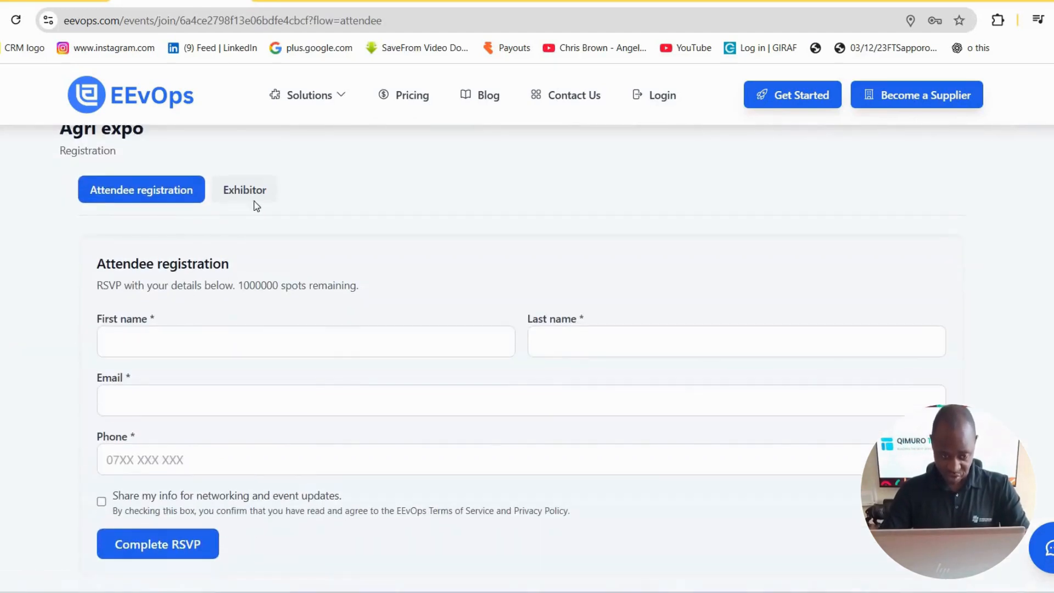
scroll(166, 335, down, 1)
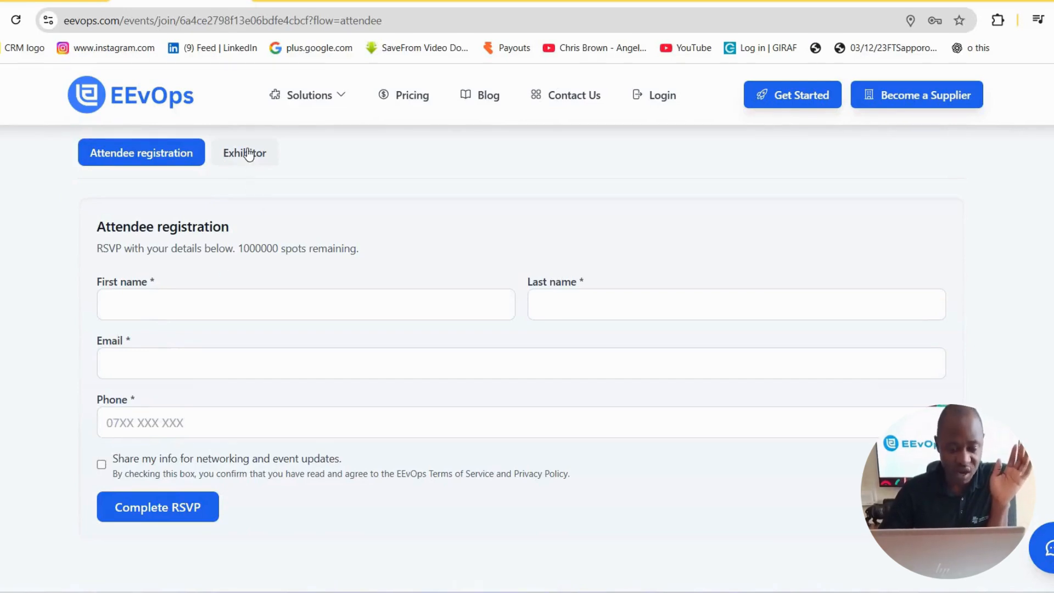
click(248, 154)
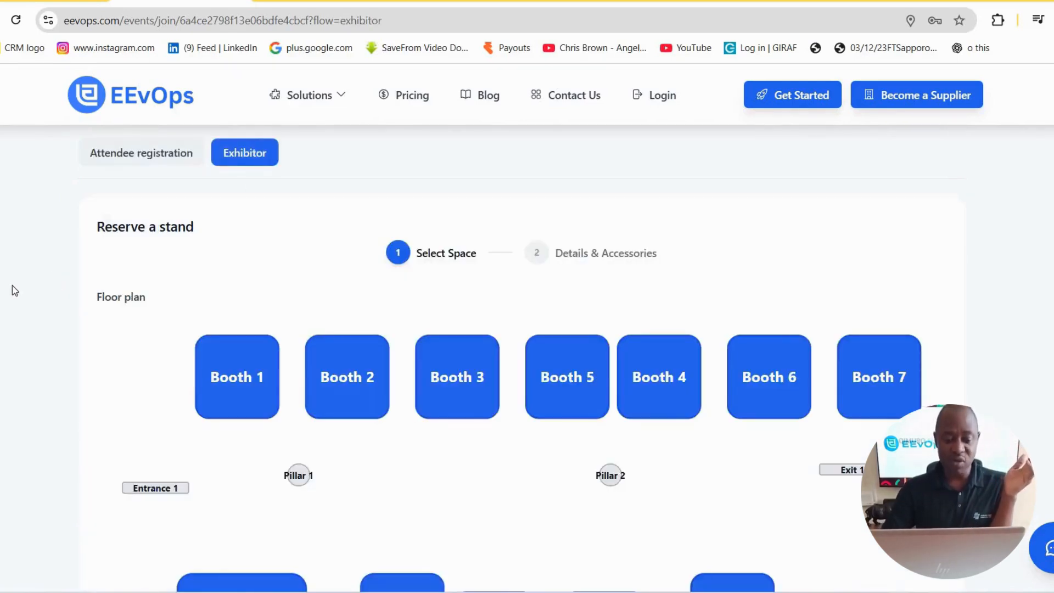
Examine the exhibitor floor plan and the list of selectable spaces with their sizes and prices
scroll(12, 286, down, 1)
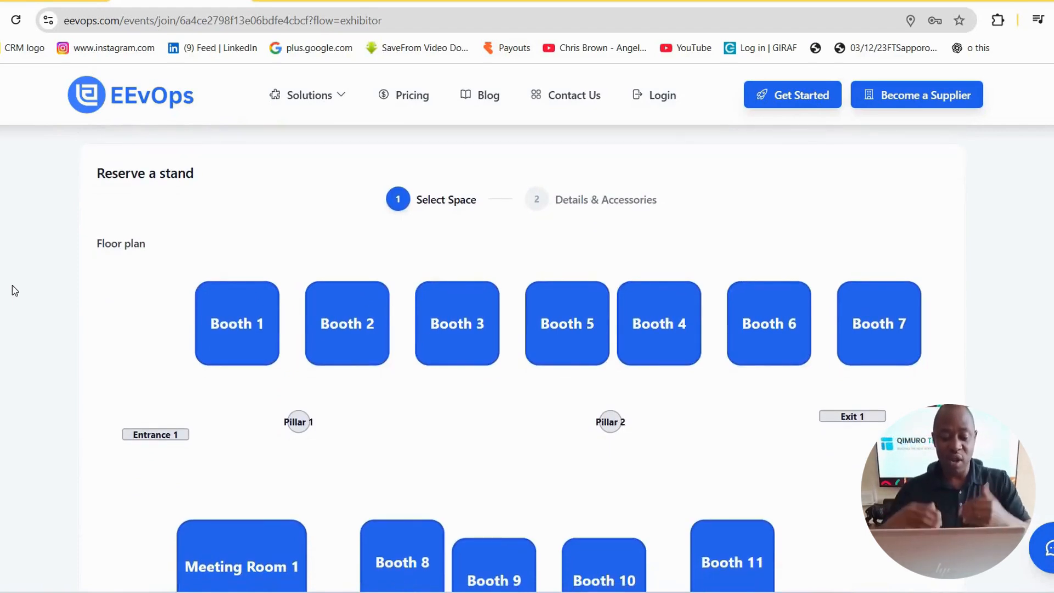
scroll(236, 376, down, 2)
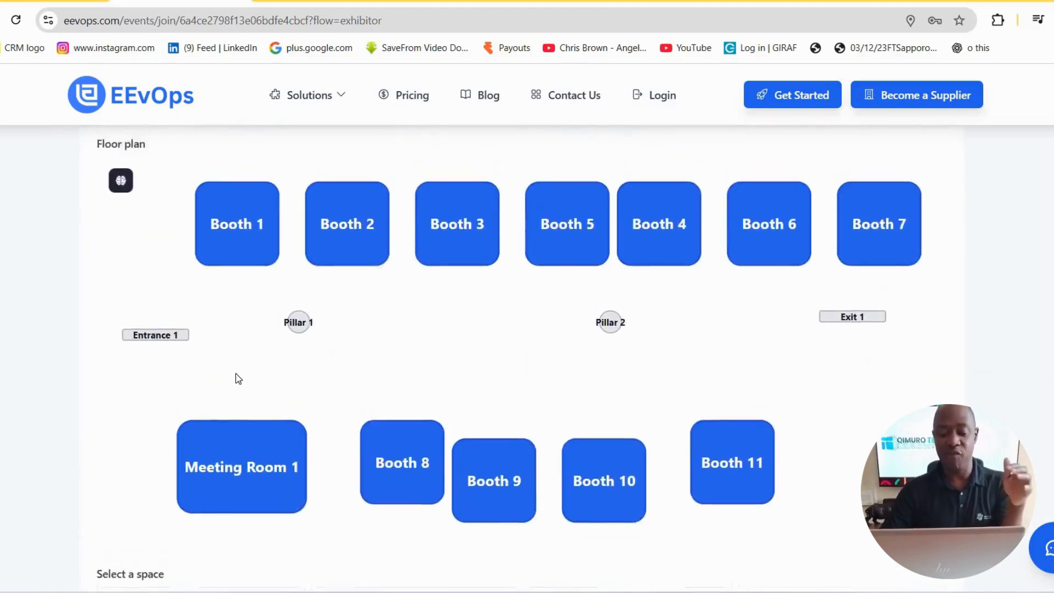
scroll(238, 377, up, 1)
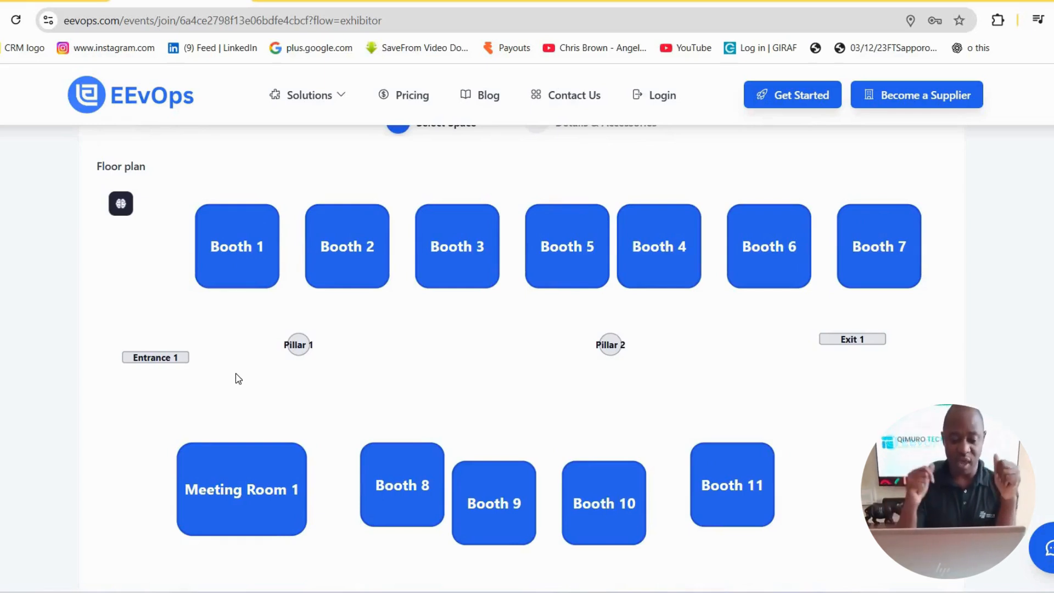
scroll(285, 387, down, 2)
scroll(285, 386, up, 1)
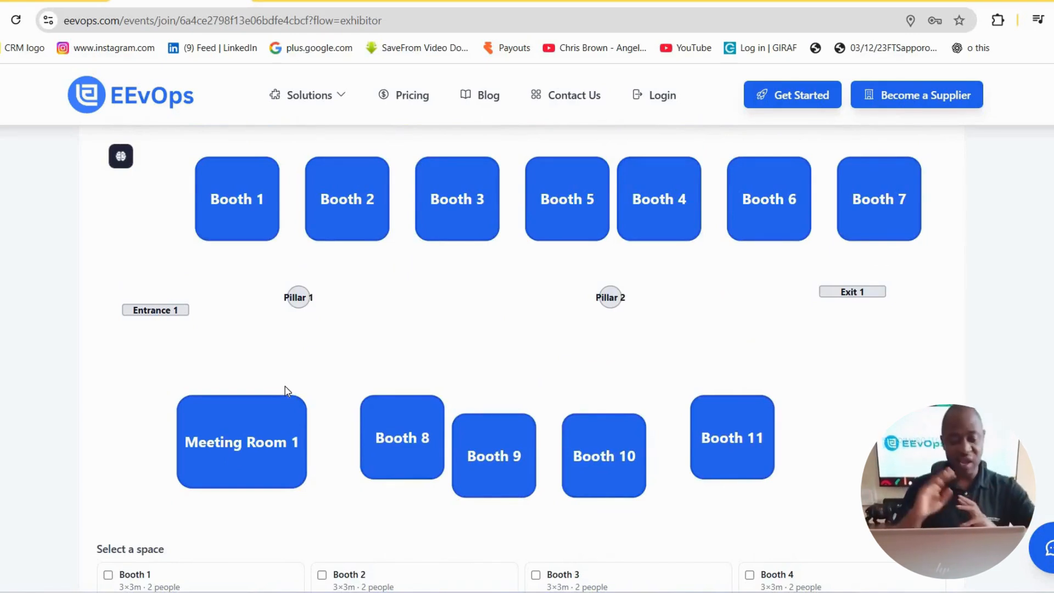
scroll(74, 413, down, 3)
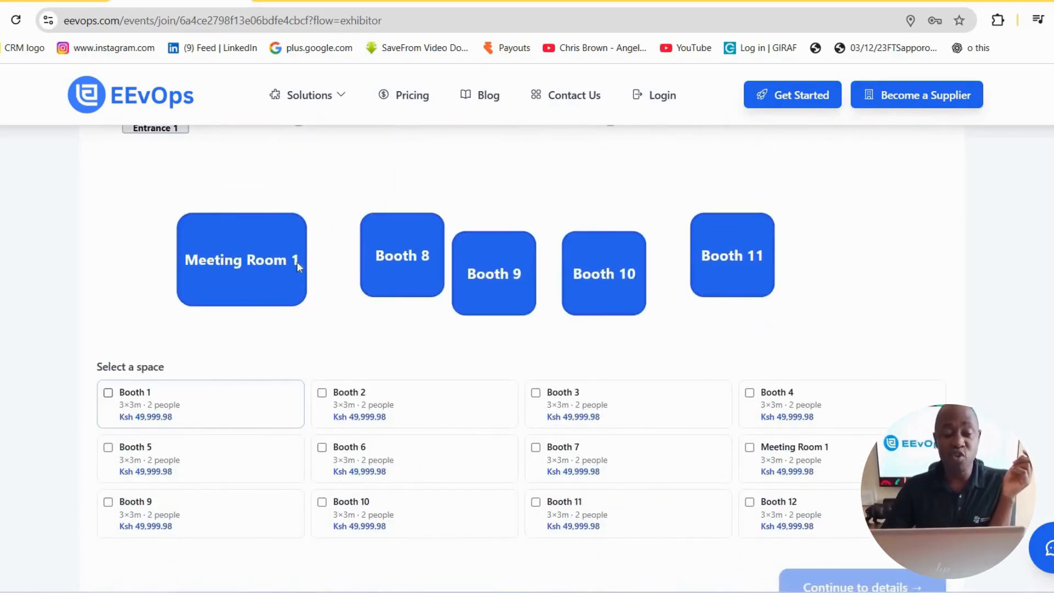
scroll(297, 262, up, 3)
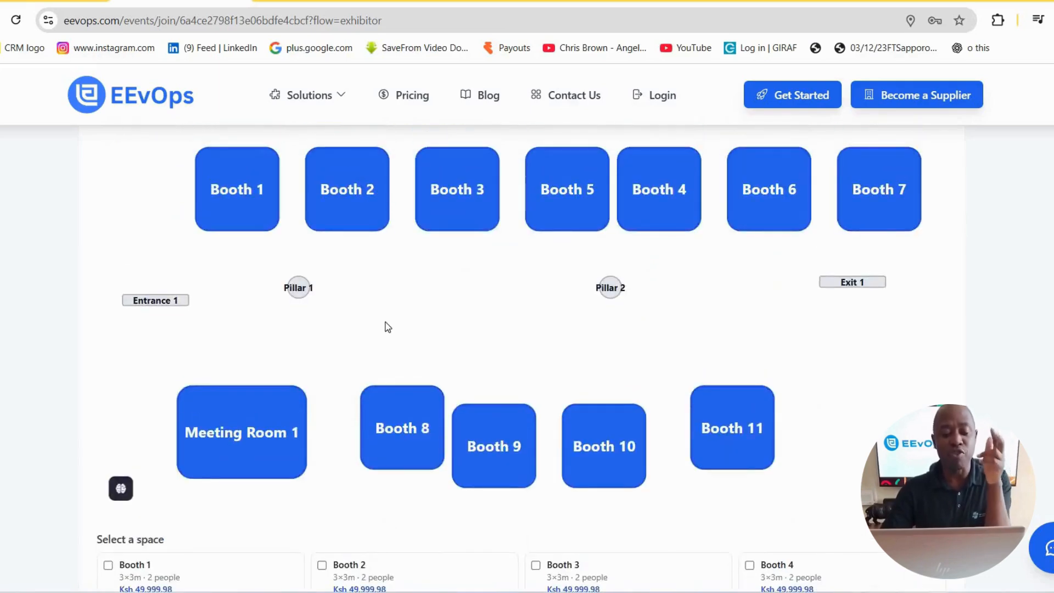
scroll(387, 327, down, 2)
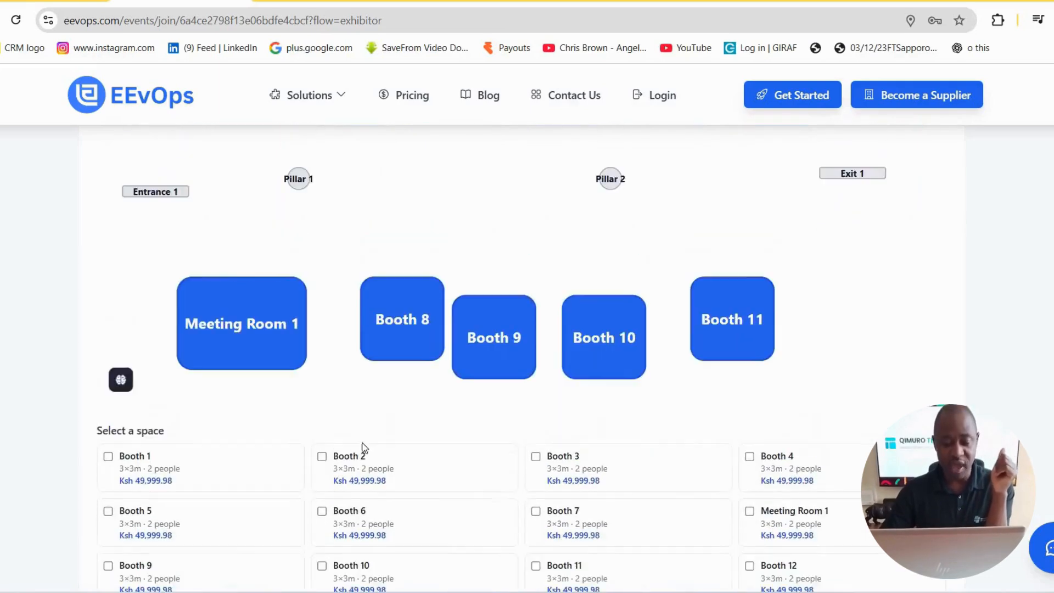
Select Booth 2 and continue to the booking details to review the included accessories and contact form
click(323, 458)
scroll(529, 393, down, 4)
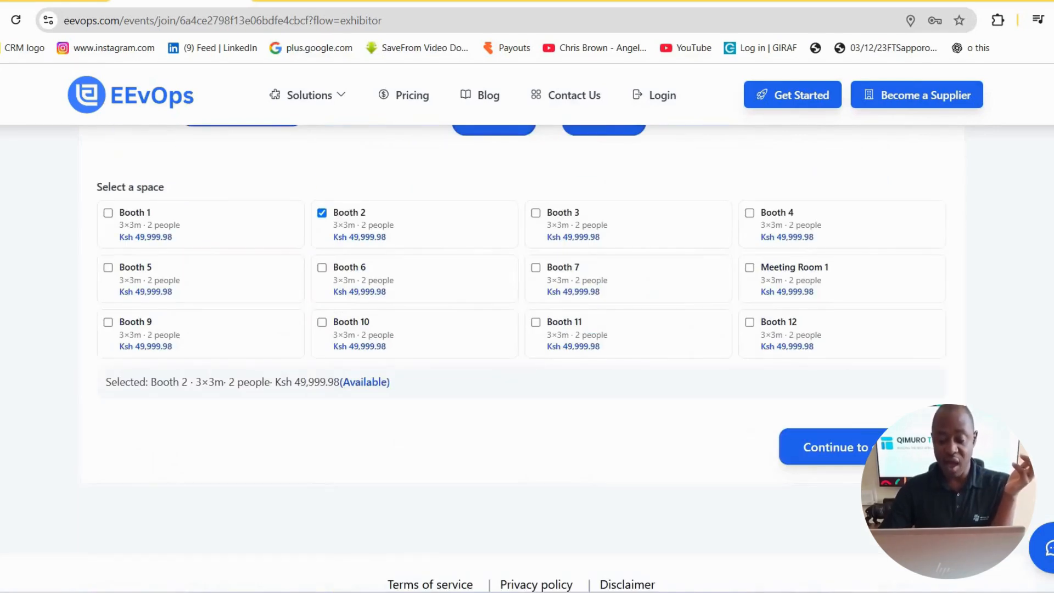
click(820, 454)
scroll(506, 424, up, 3)
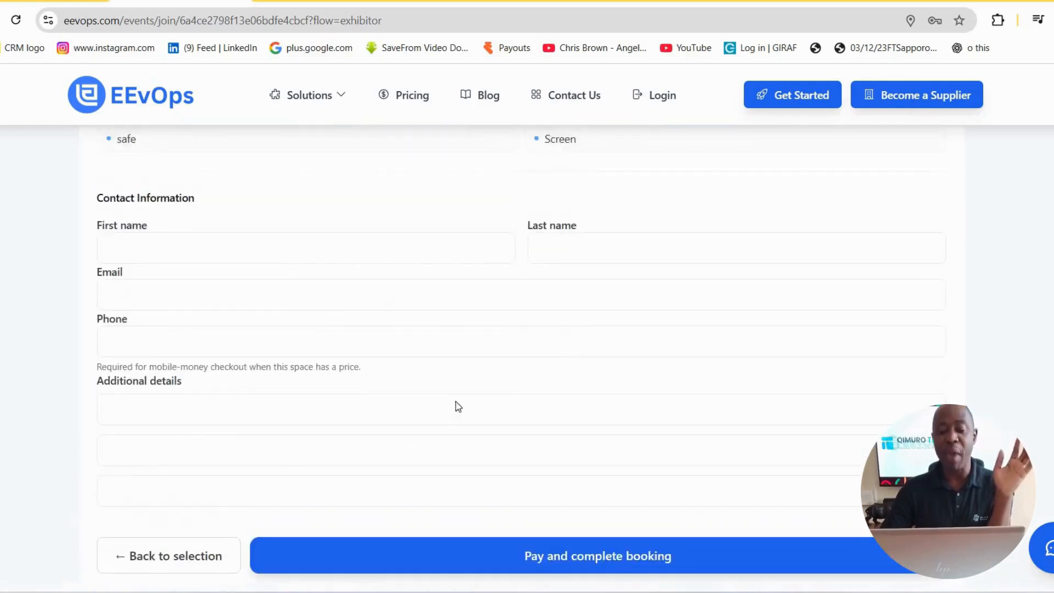
scroll(333, 357, up, 2)
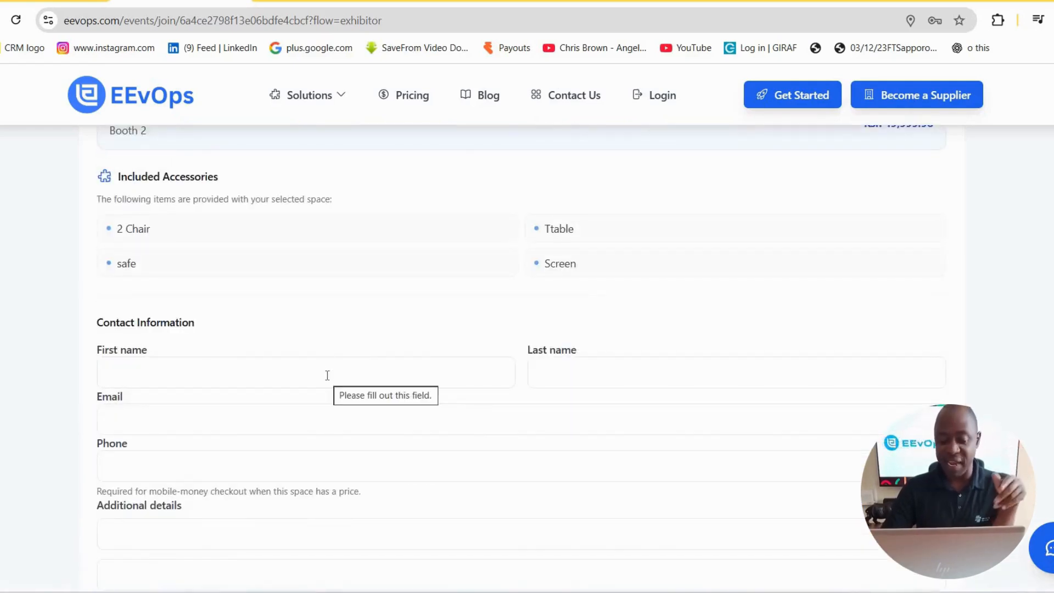
scroll(341, 254, down, 4)
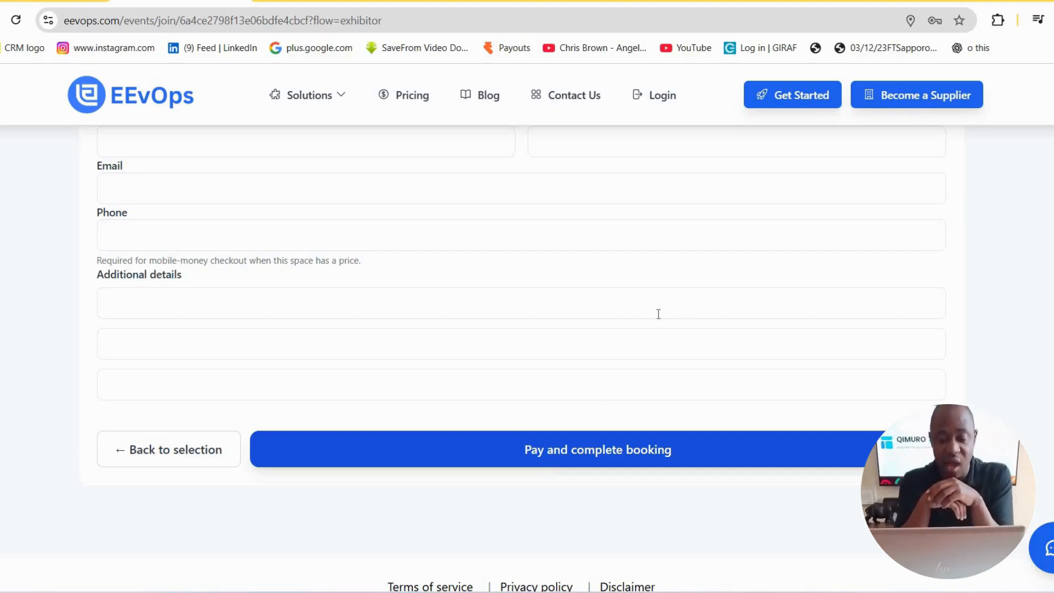
Sign in to the organizer account and open its wallet
click(655, 104)
click(440, 460)
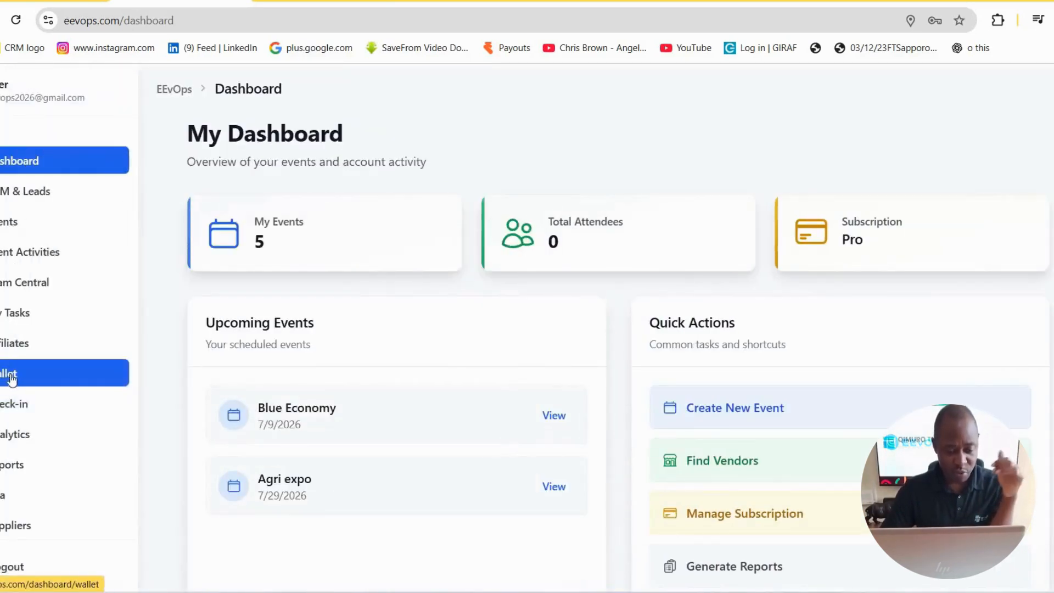
click(13, 378)
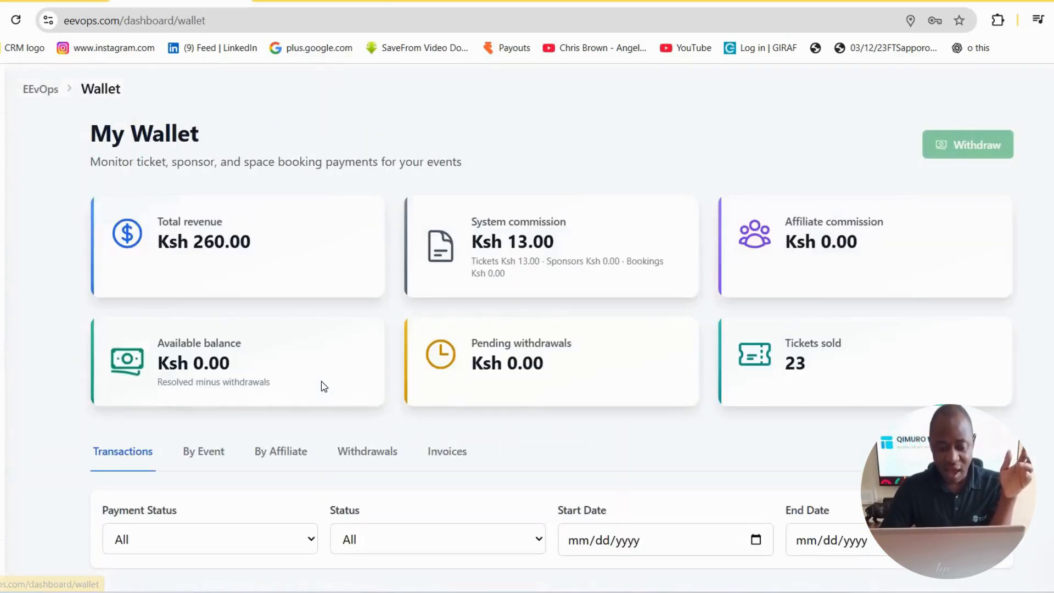
Examine the wallet's transactions list, including the Agri expo booth booking payment
scroll(322, 382, down, 5)
scroll(364, 287, down, 5)
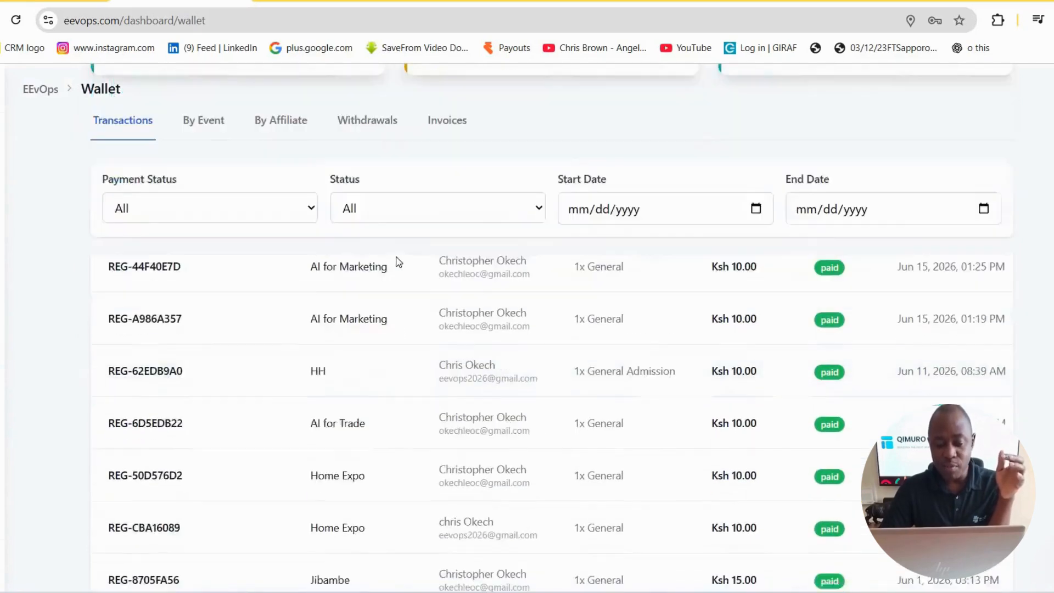
scroll(506, 277, up, 1)
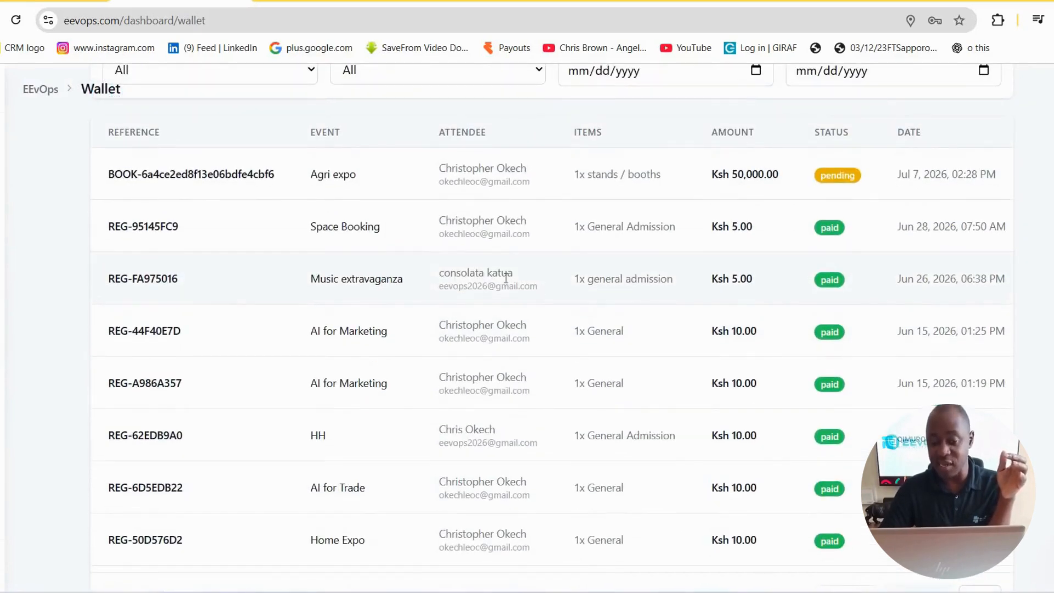
scroll(505, 278, right, 1)
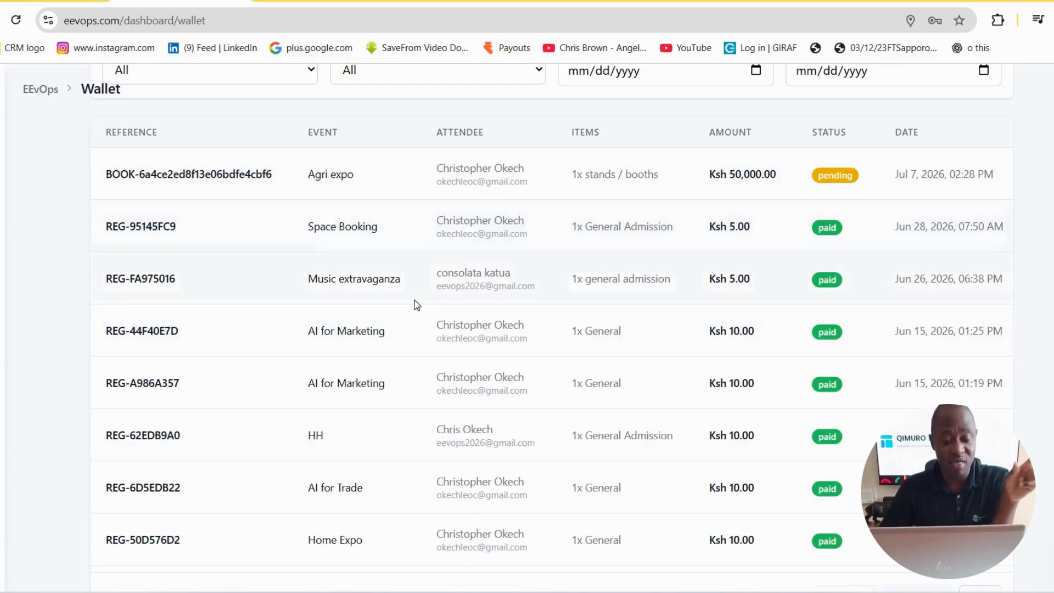
mouse_move(52, 381)
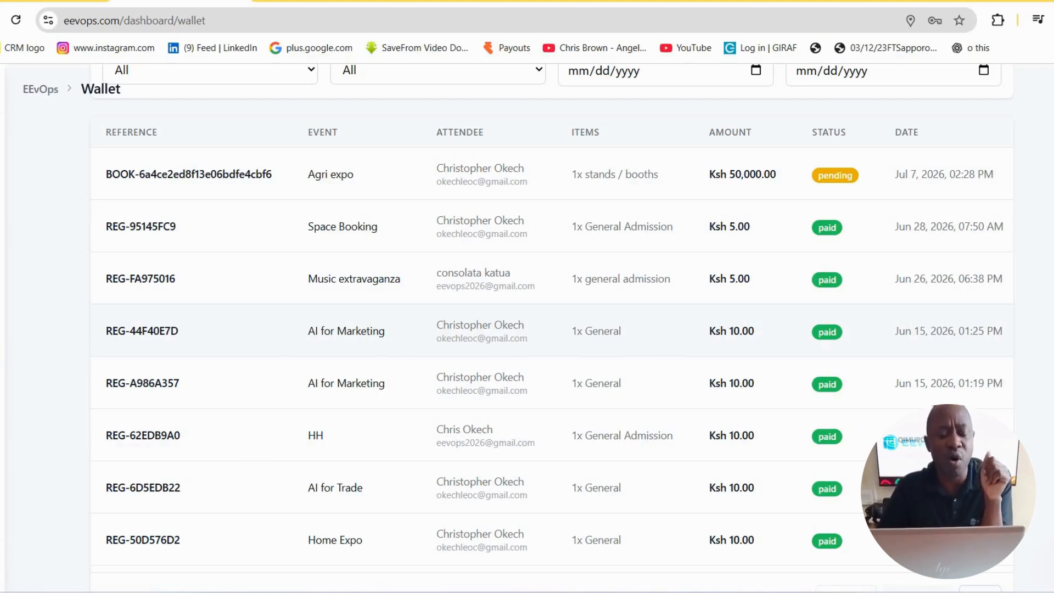
mouse_move(2, 526)
click(14, 159)
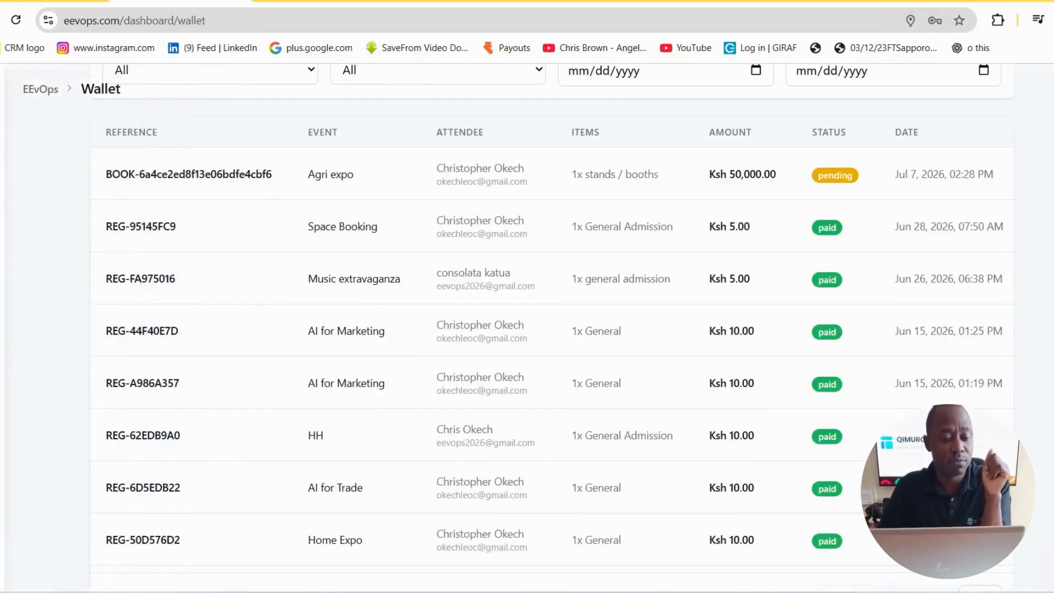